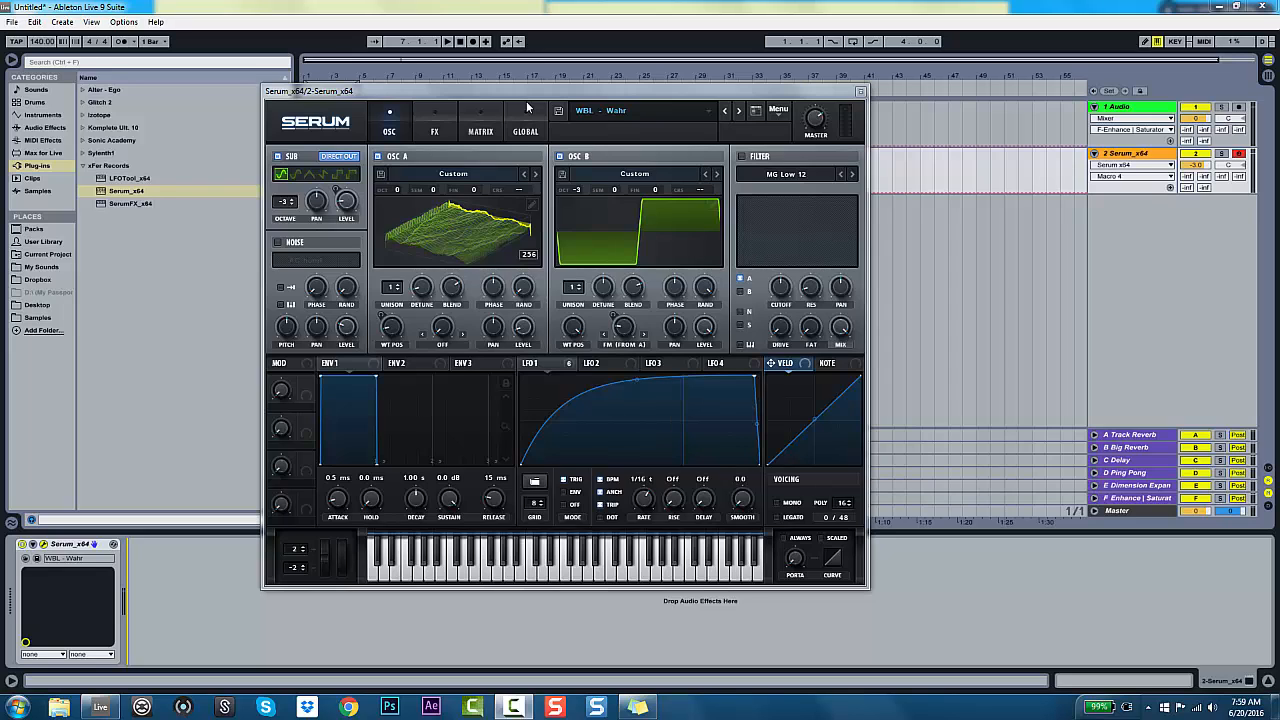
# Review the WBL - Wahr patch's global, oscillator, effects and matrix pages, and show which oscillator controls LFO 1 modulates
pyautogui.click(527, 107)
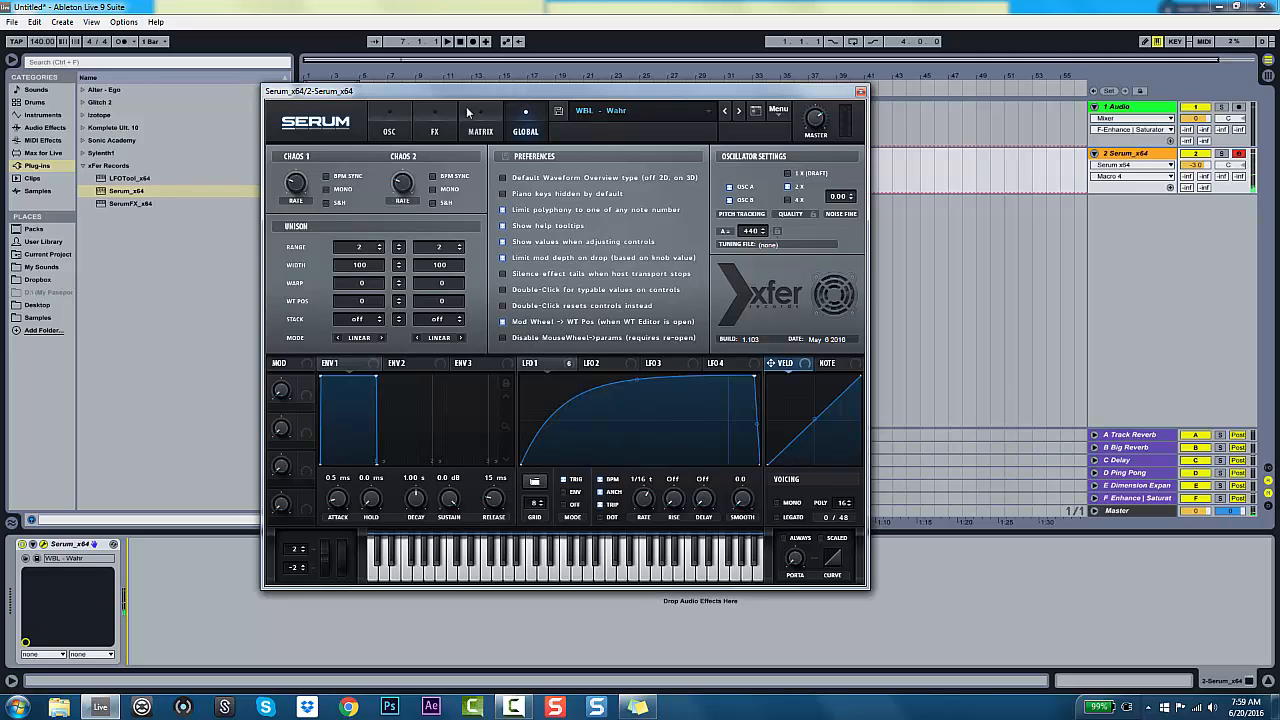
pyautogui.click(393, 131)
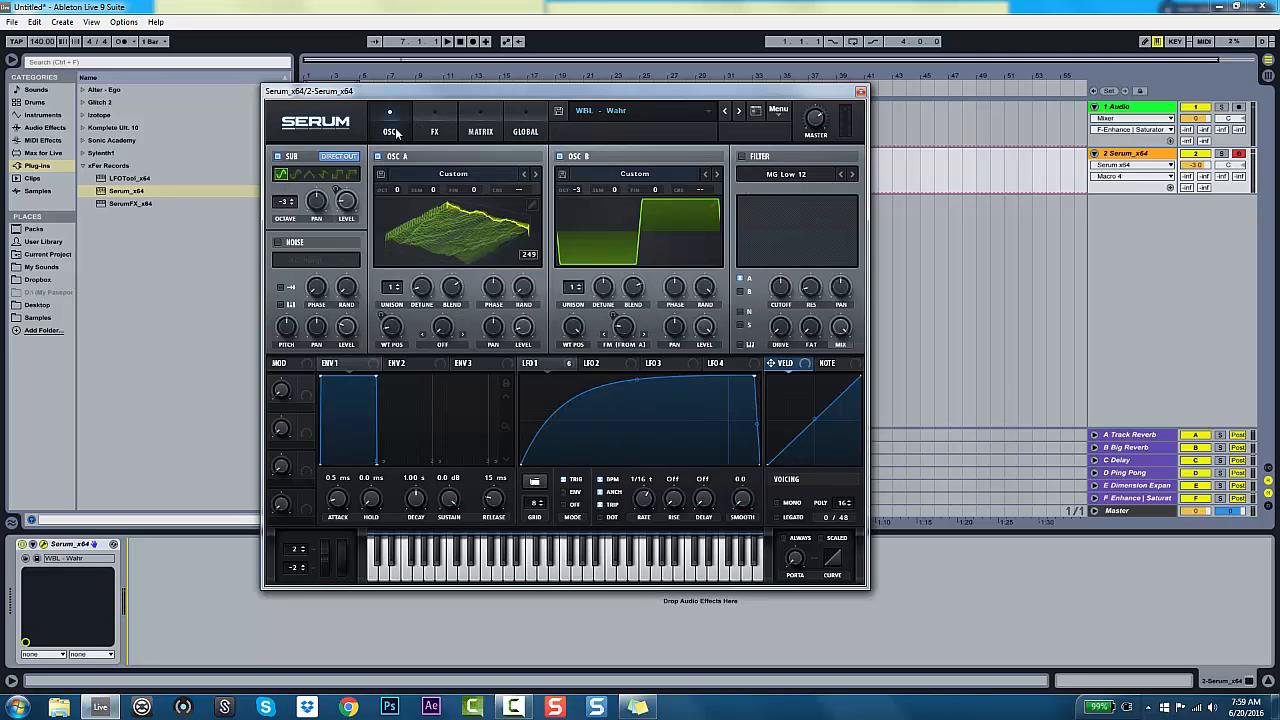
pyautogui.click(450, 135)
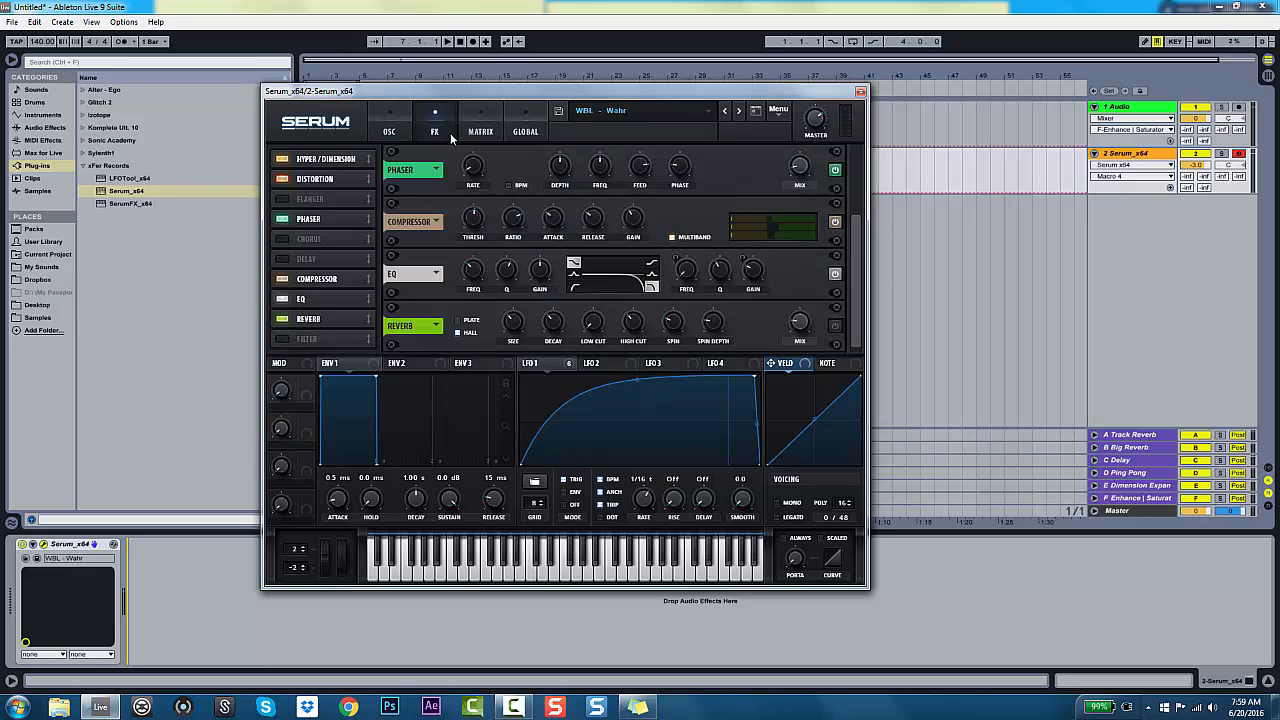
pyautogui.click(481, 131)
pyautogui.click(525, 131)
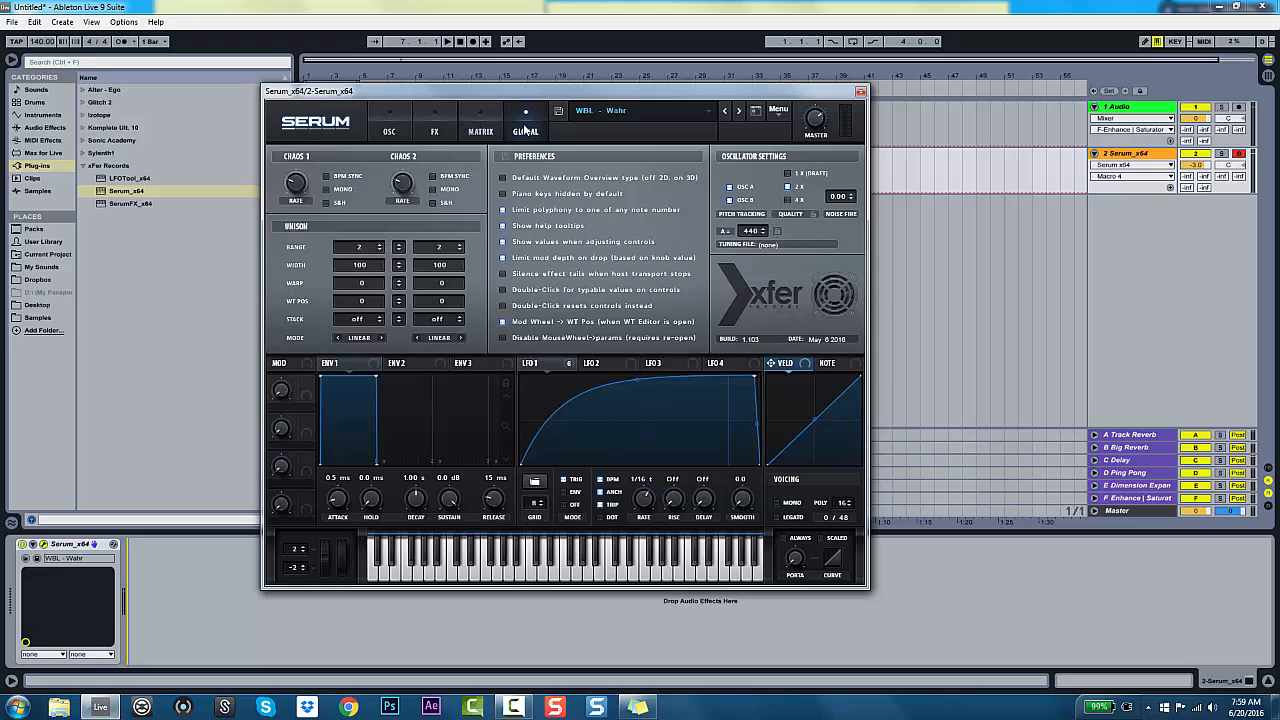
pyautogui.click(393, 131)
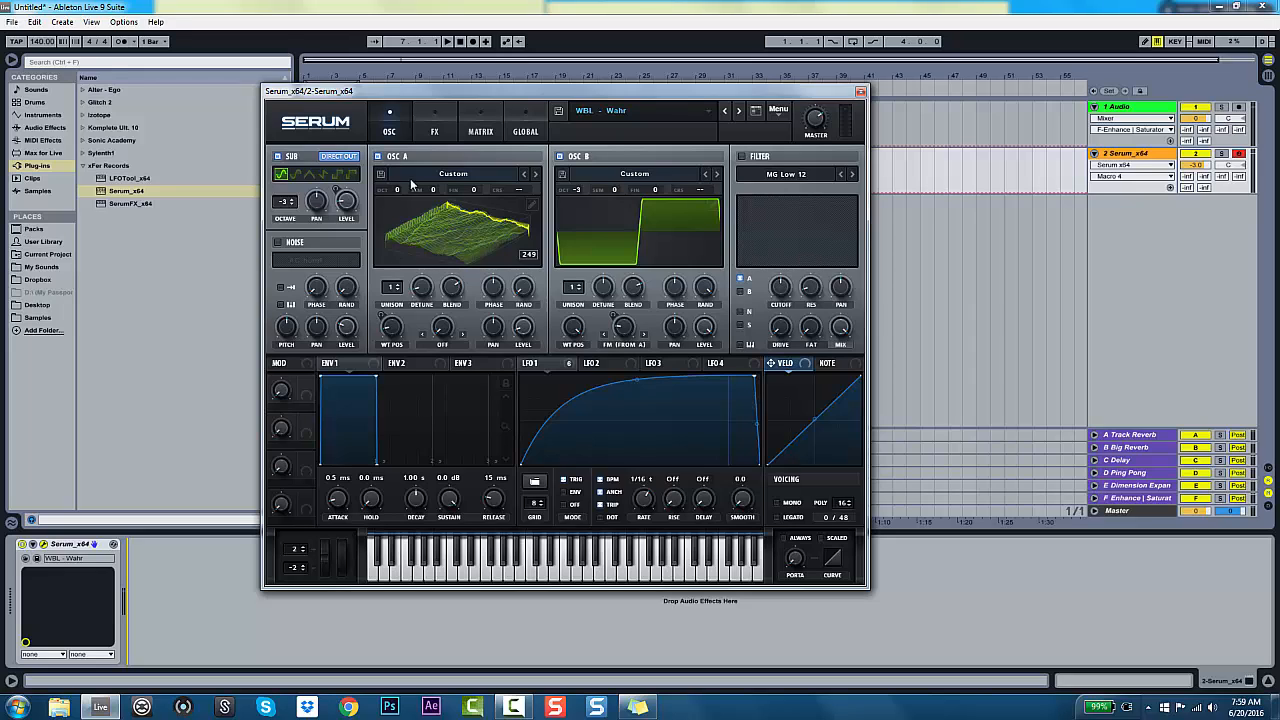
pyautogui.moveTo(496, 189)
pyautogui.click(540, 364)
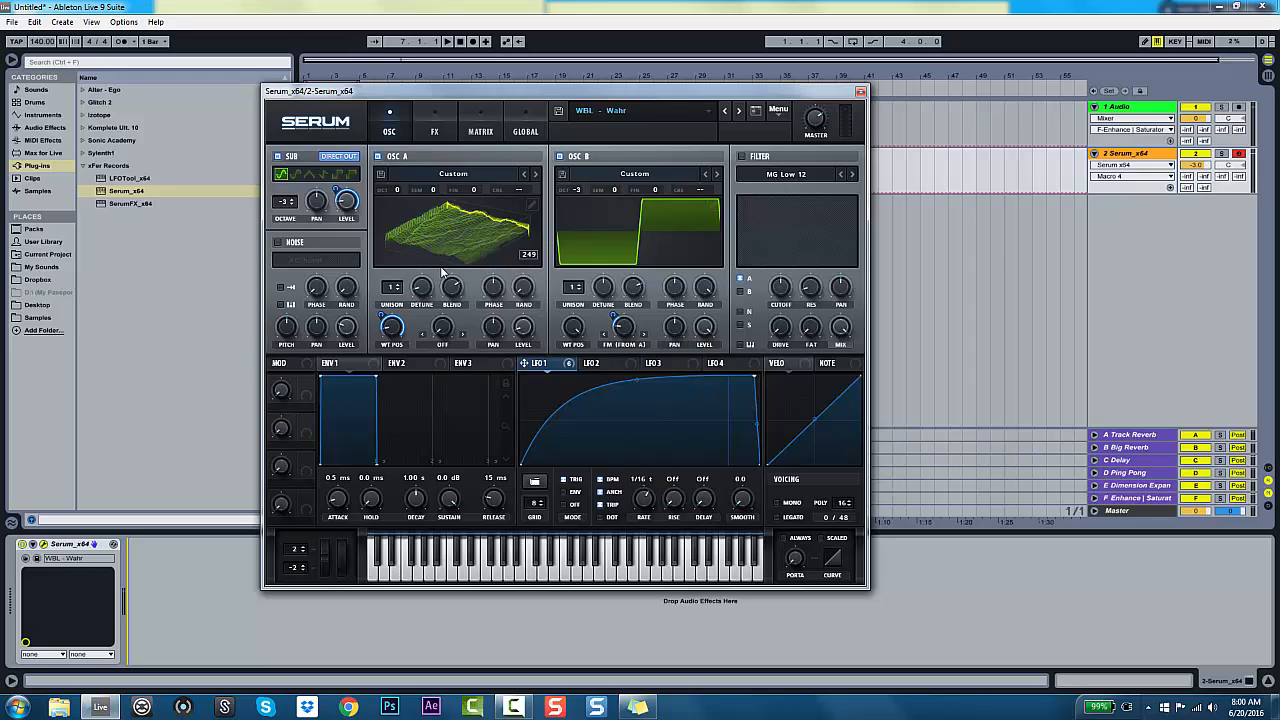
# Remove the reverb from the effects rack and bypass the Distortion, Phaser, Compressor and EQ modules
pyautogui.click(435, 130)
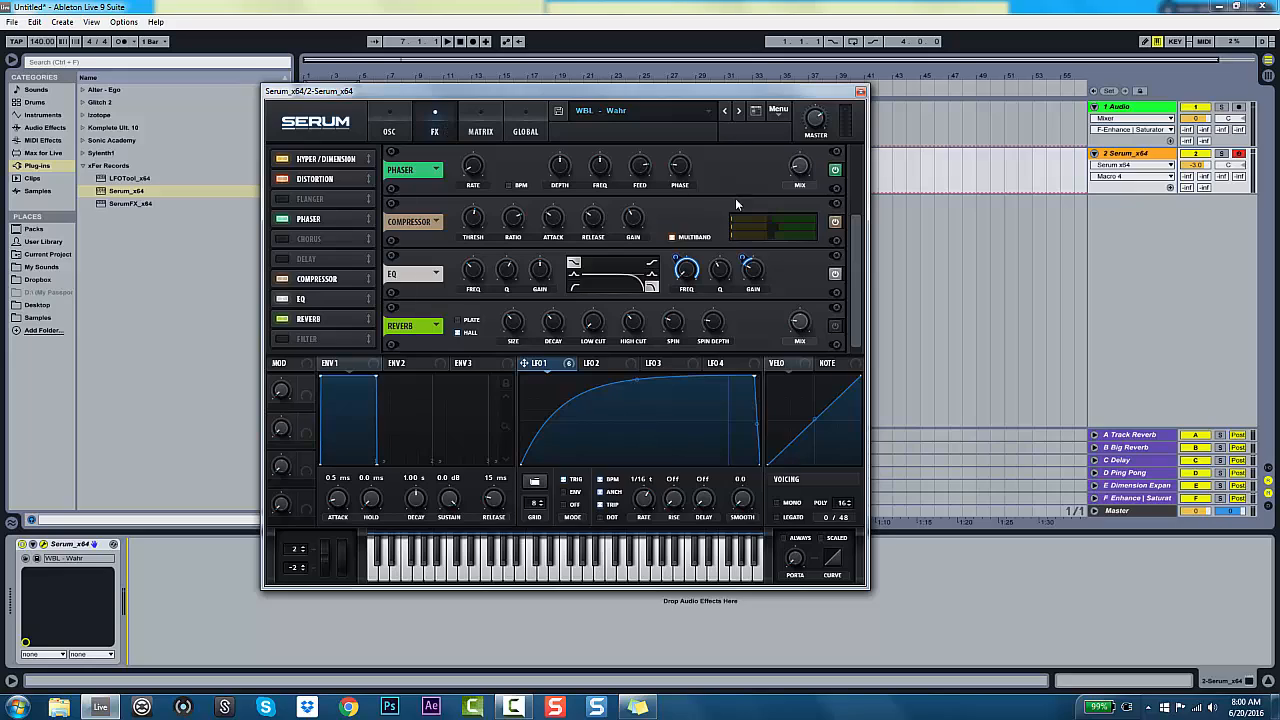
pyautogui.click(835, 169)
pyautogui.click(288, 320)
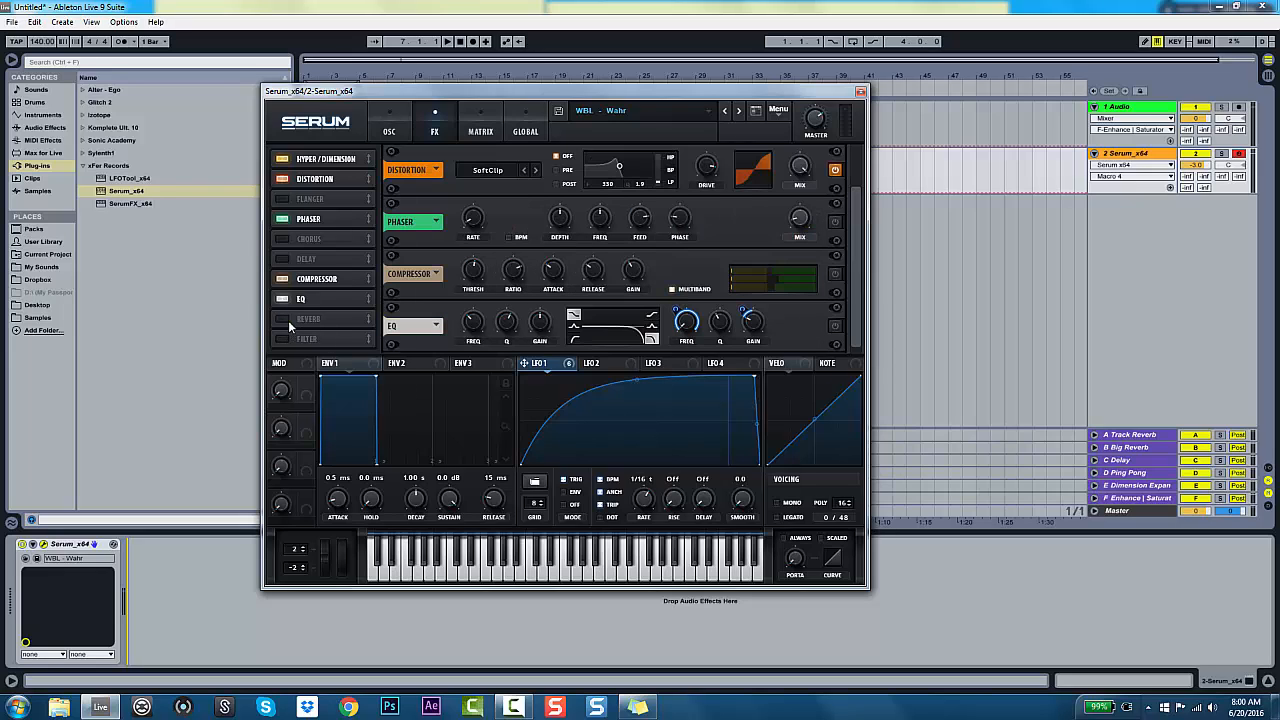
pyautogui.click(876, 155)
pyautogui.moveTo(853, 203); pyautogui.dragTo(845, 168)
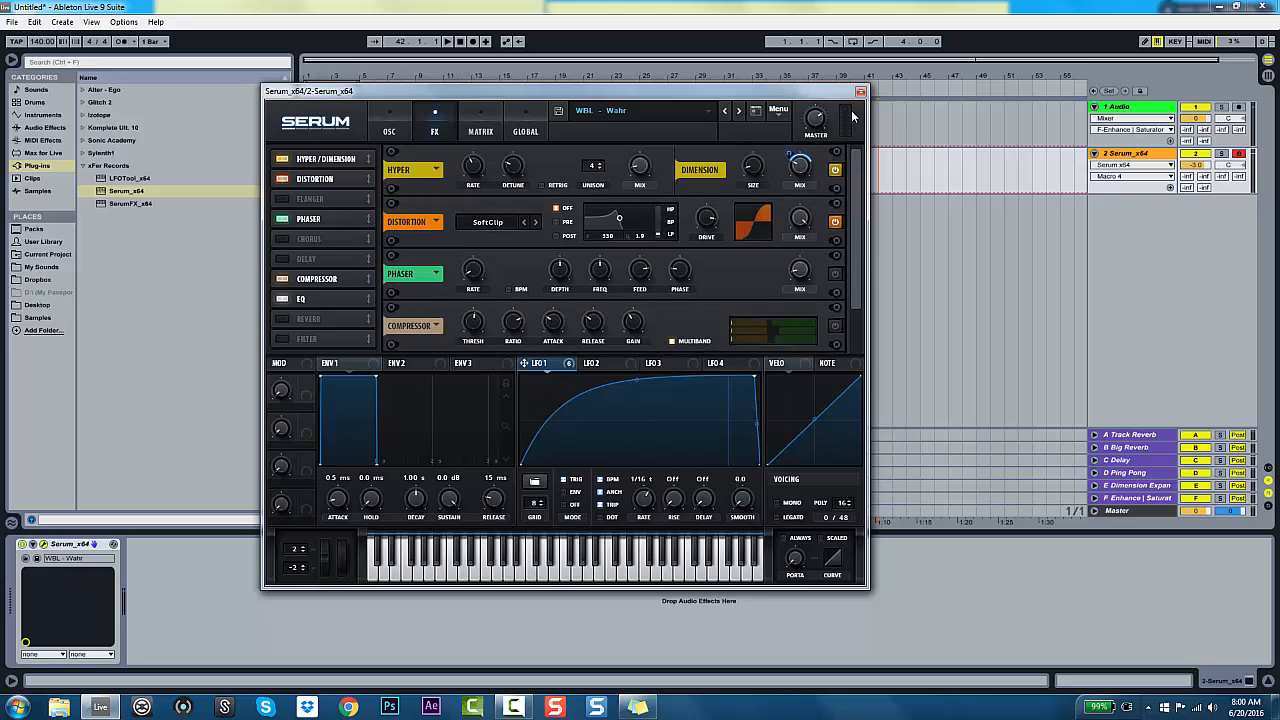
pyautogui.click(836, 221)
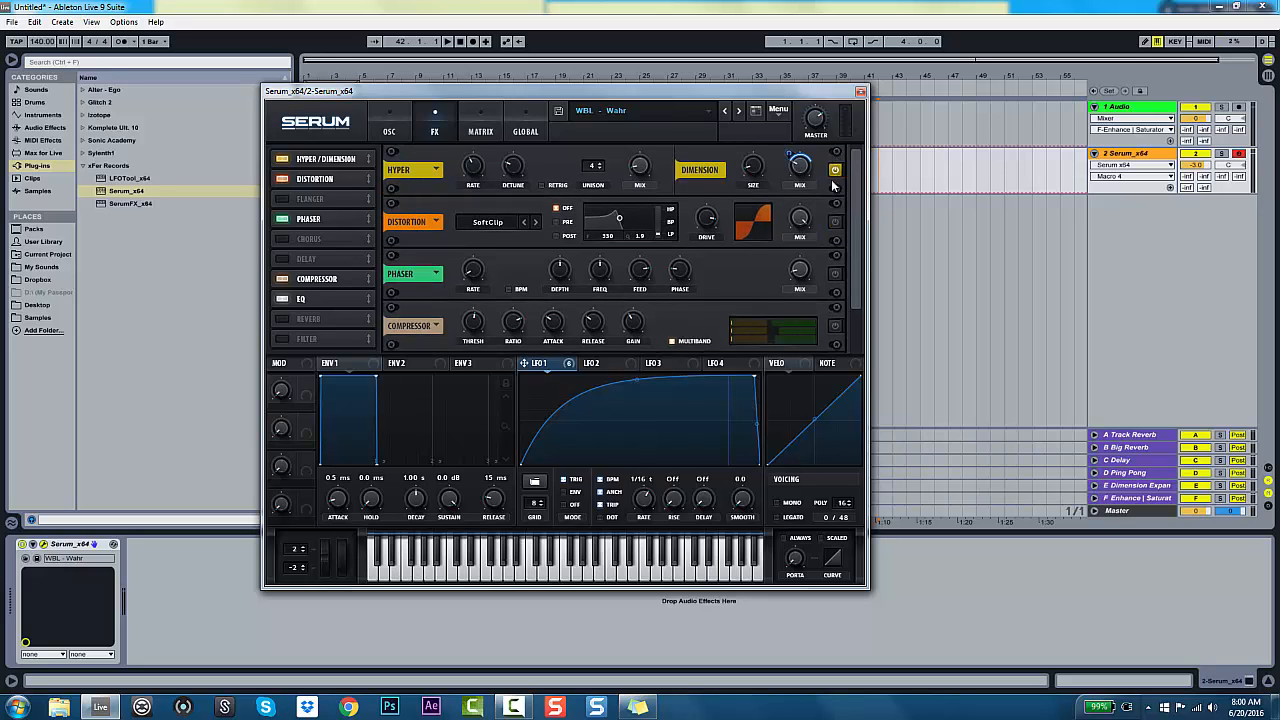
# Turn oscillator B off to hear the patch without it, and turn it back on
pyautogui.click(387, 115)
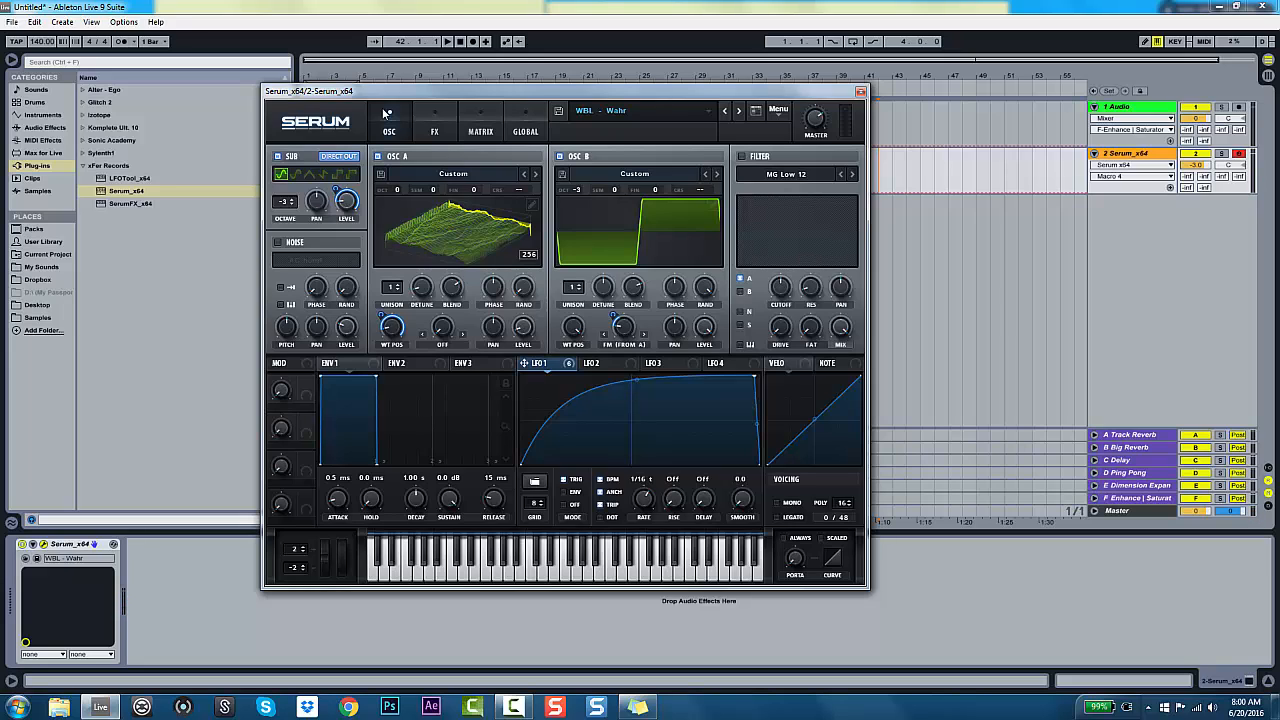
pyautogui.click(437, 122)
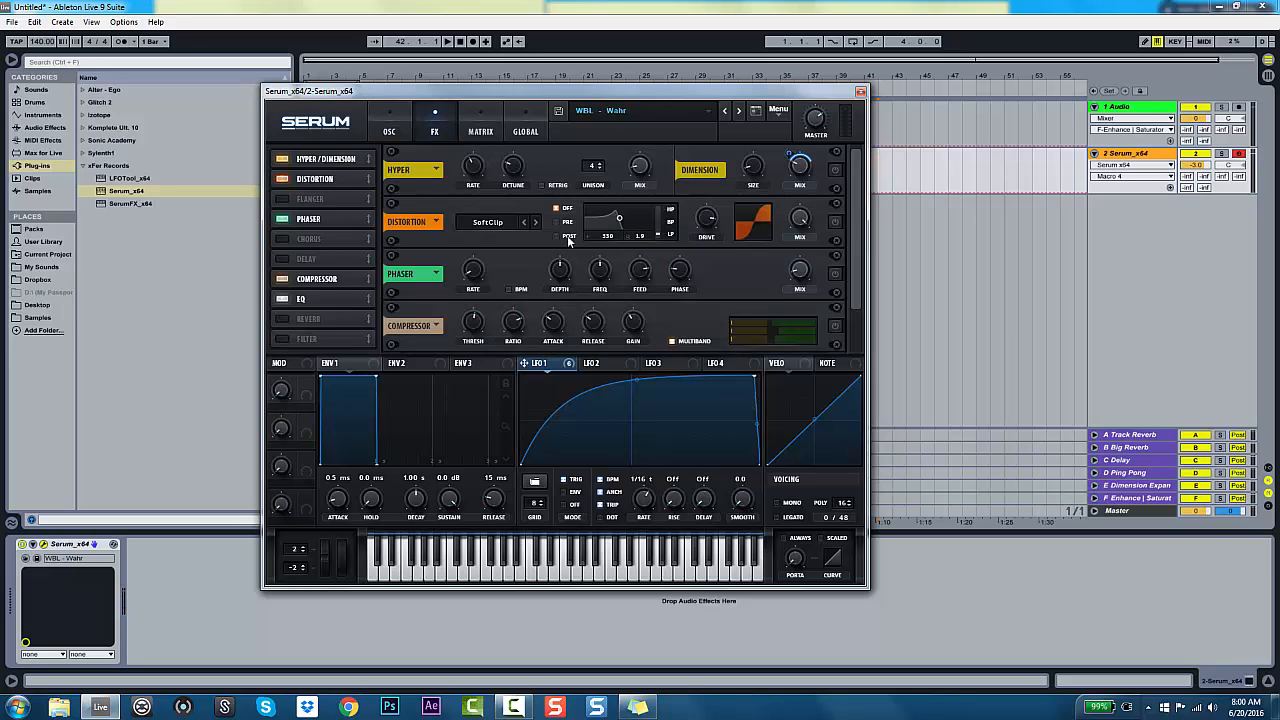
pyautogui.click(401, 125)
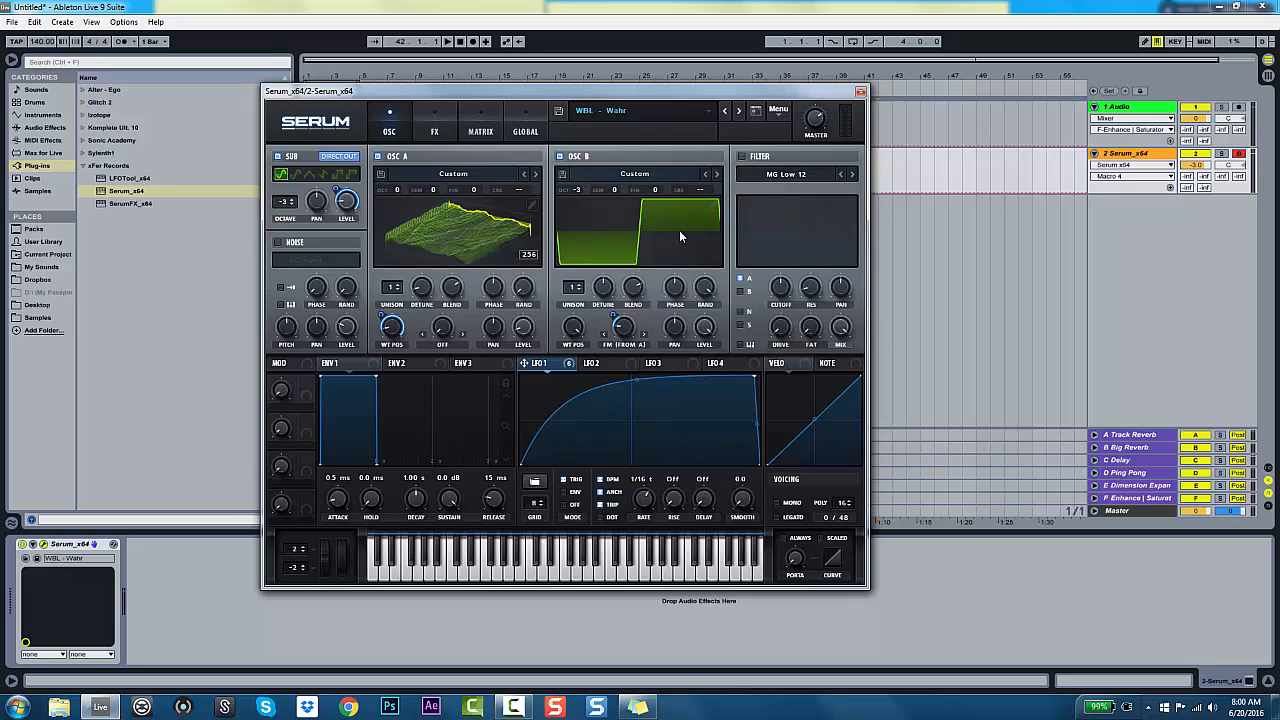
pyautogui.click(560, 157)
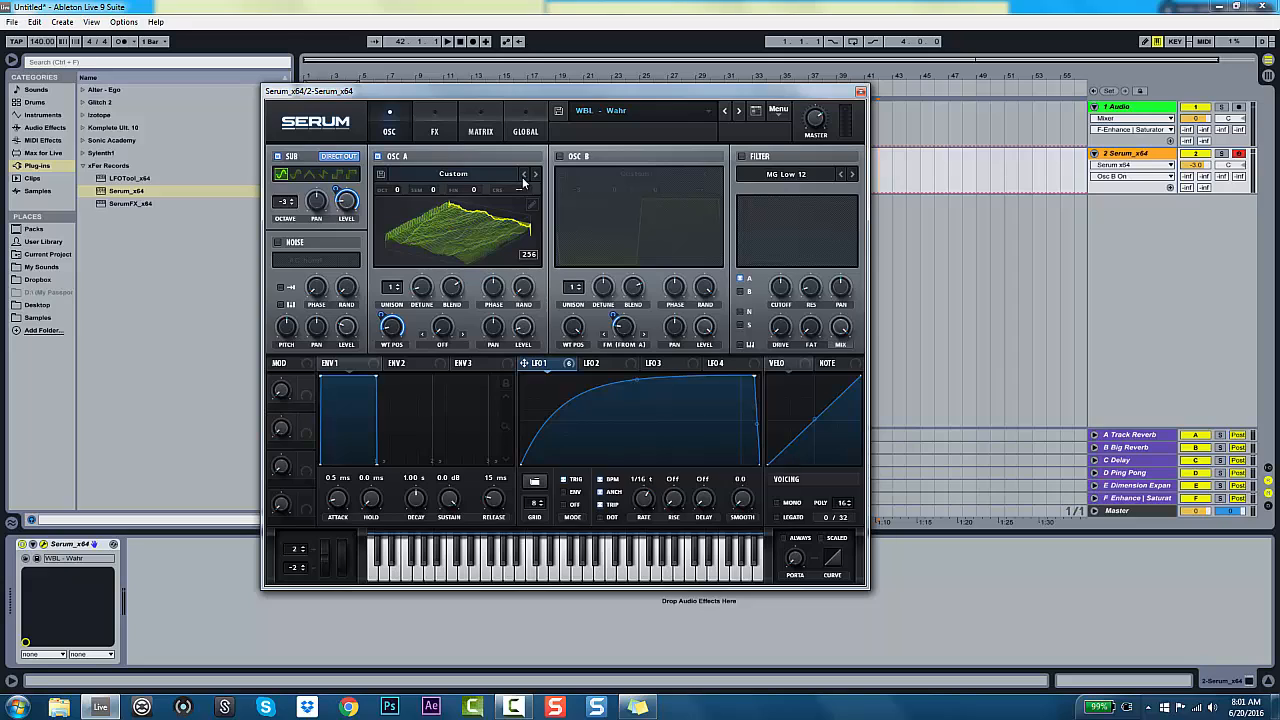
pyautogui.click(560, 157)
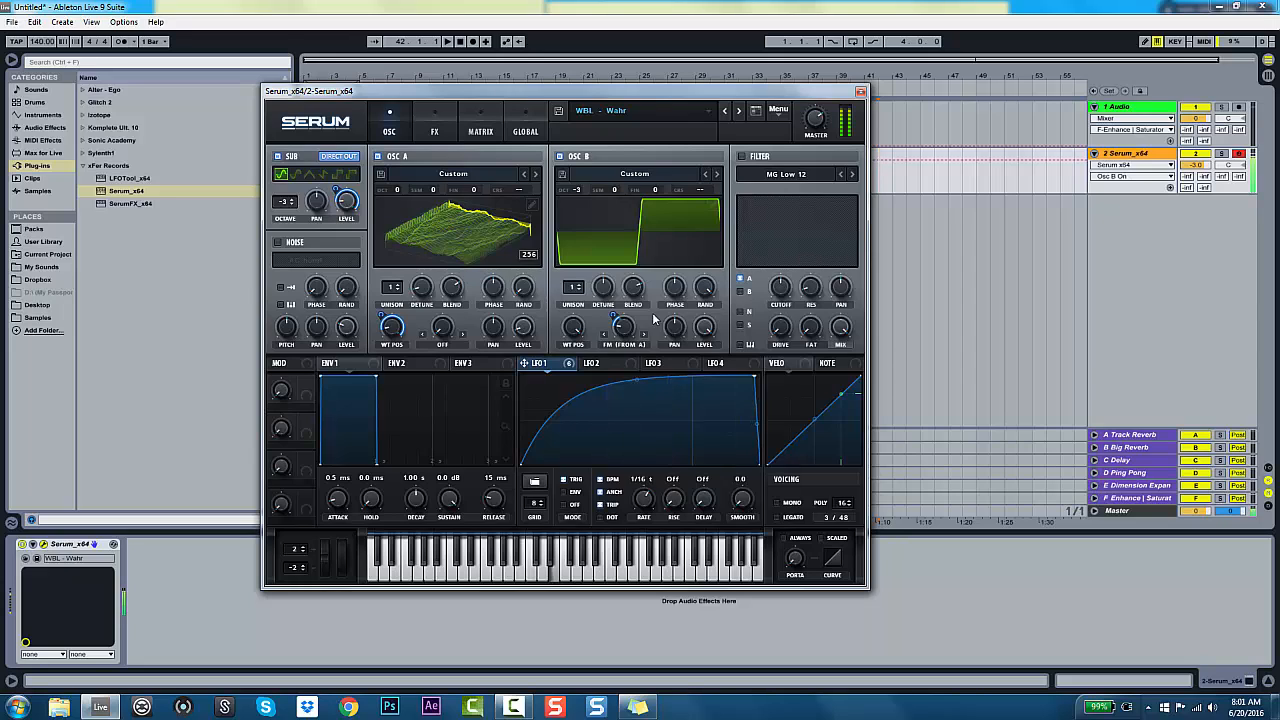
# Enable the Hyper/Dimension effect and slightly adjust the Dimension size
pyautogui.click(432, 130)
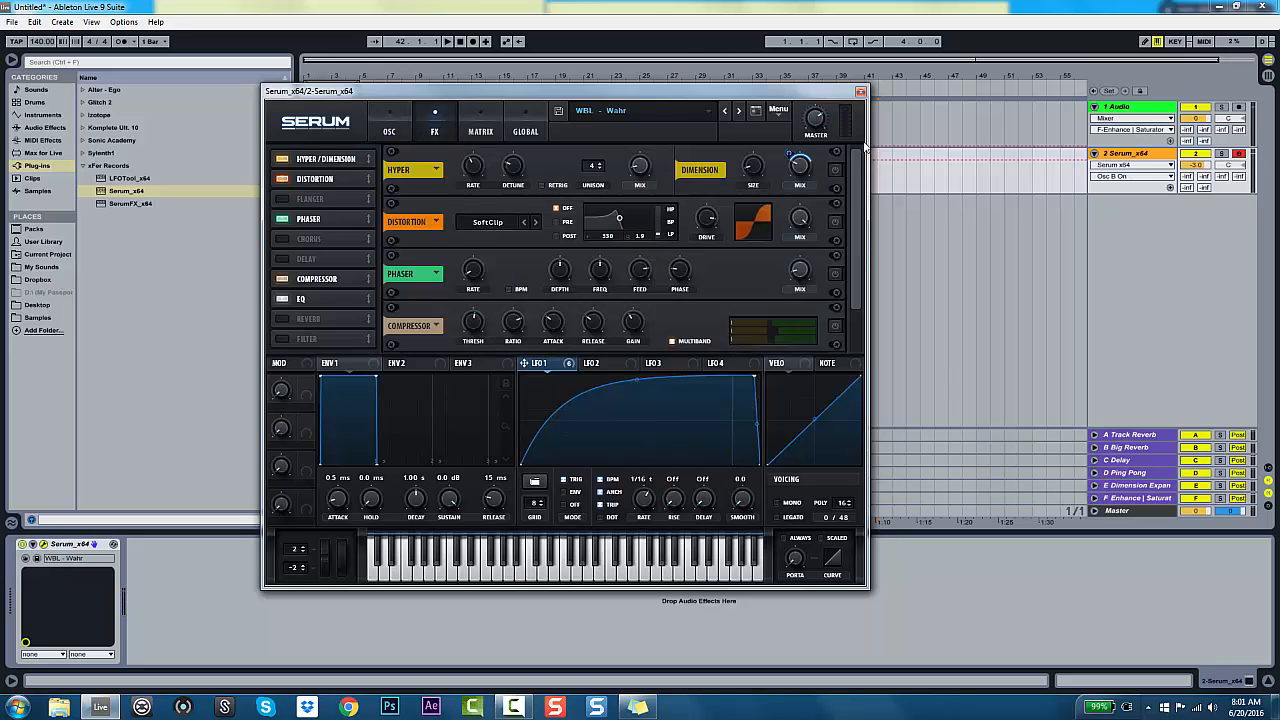
pyautogui.moveTo(856, 155); pyautogui.dragTo(854, 135)
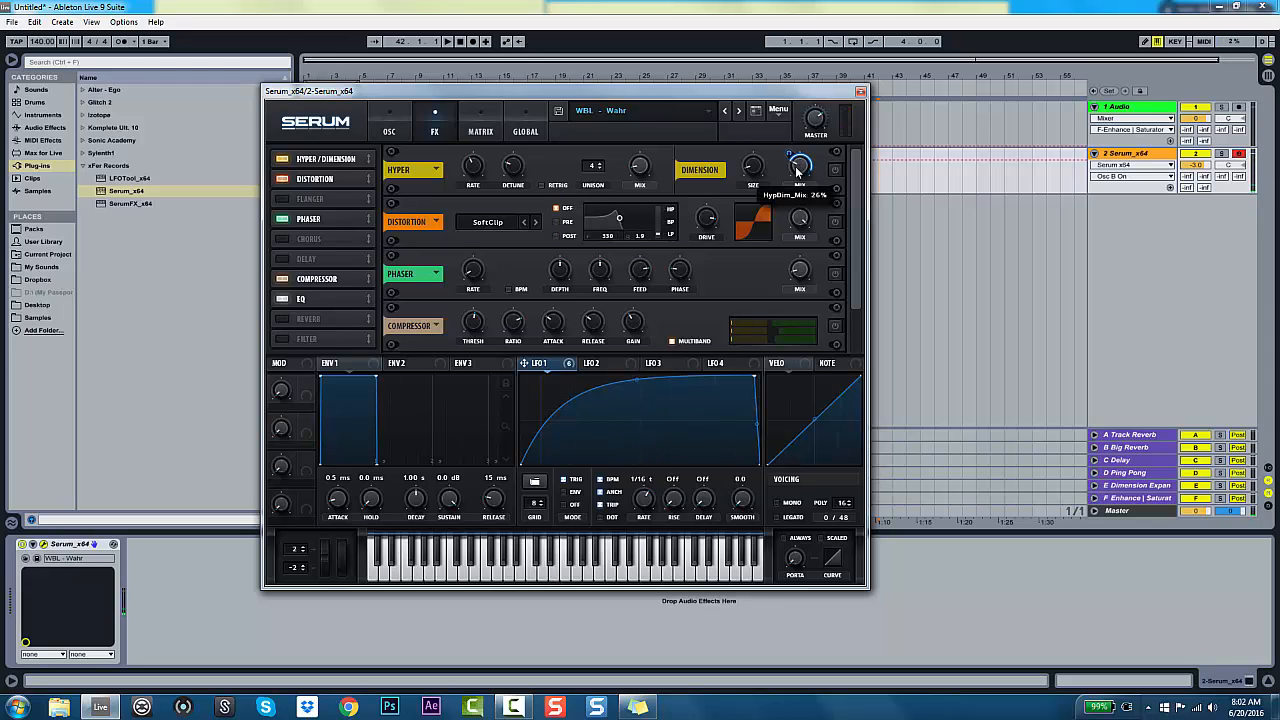
pyautogui.moveTo(788, 148)
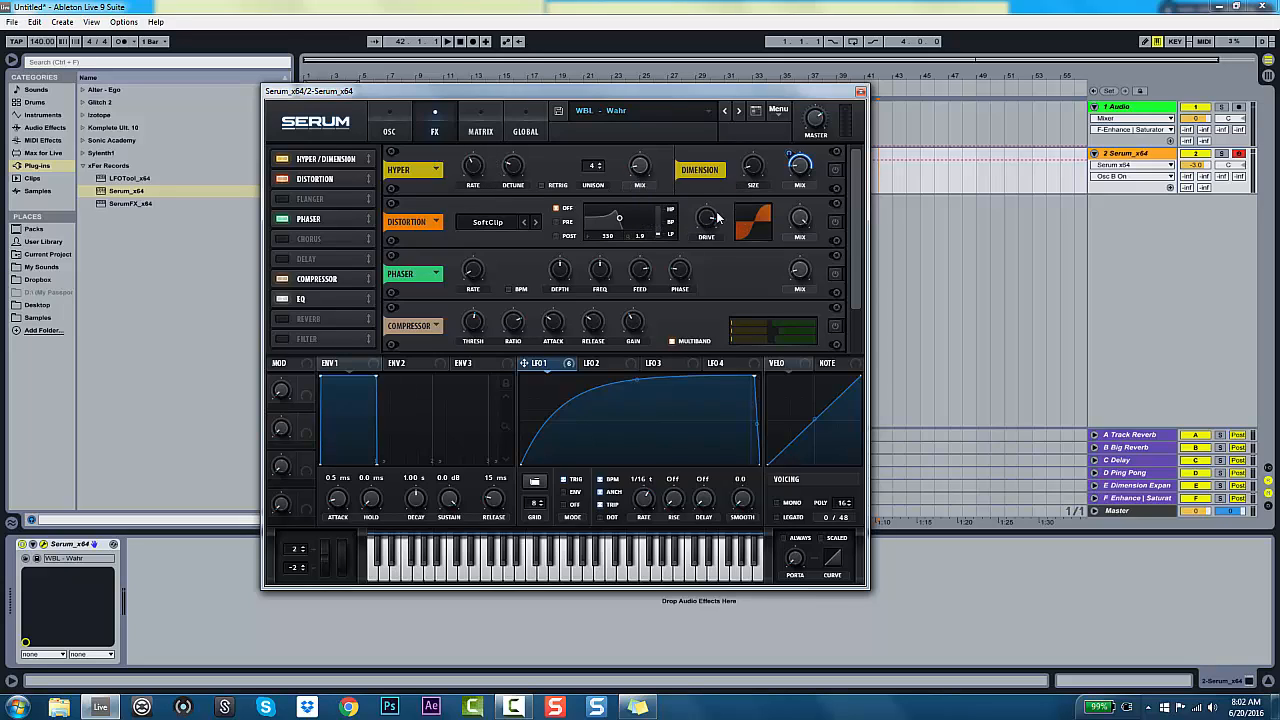
pyautogui.click(835, 171)
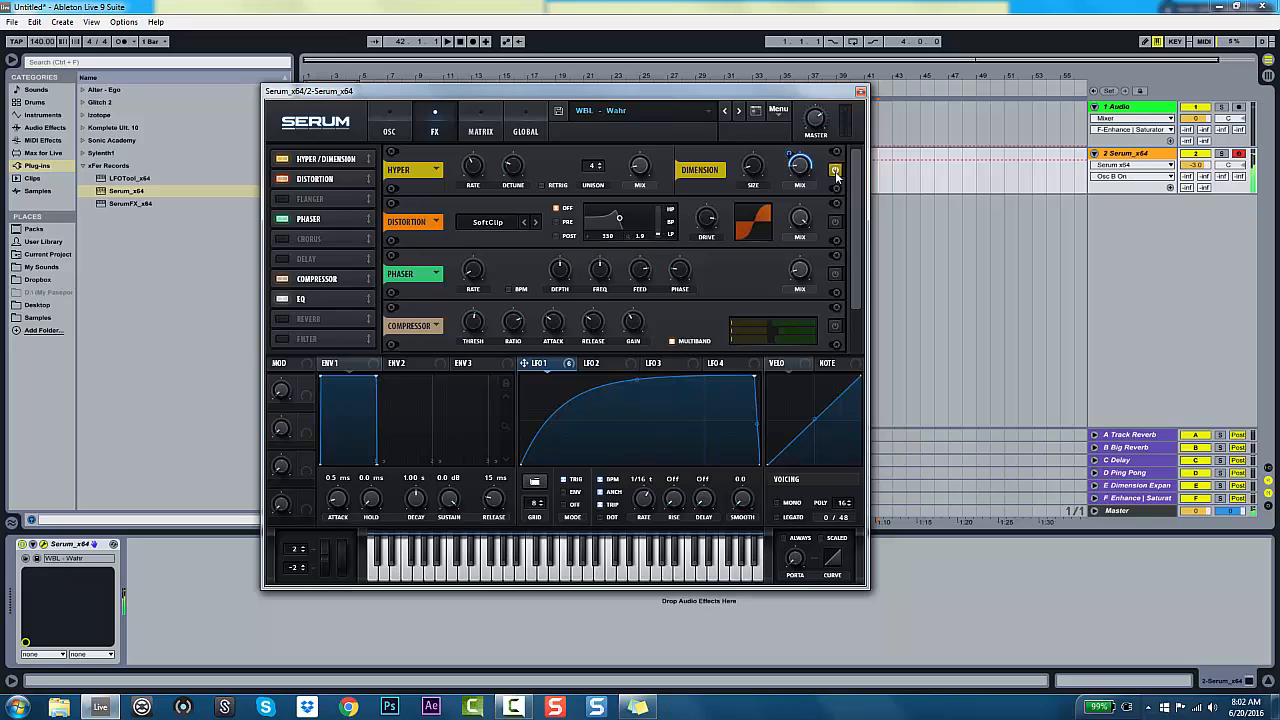
pyautogui.click(757, 170)
pyautogui.moveTo(757, 173); pyautogui.dragTo(757, 175)
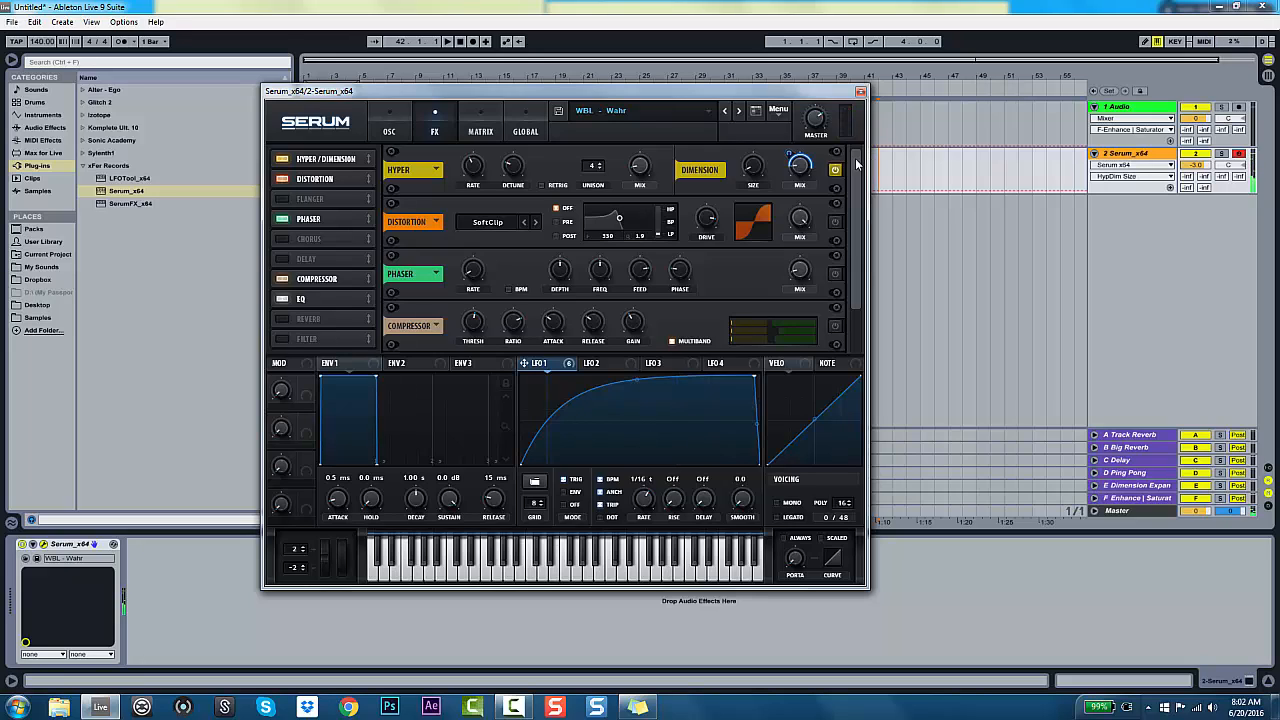
# Compare the sound with and without the SoftClip distortion and leave the Distortion module enabled
pyautogui.moveTo(790, 161)
pyautogui.click(835, 225)
pyautogui.click(835, 223)
pyautogui.click(835, 223)
# Add the Spectrum audio effect after Serum, expand its analyser display, and move the synth window clear of it
pyautogui.click(35, 119)
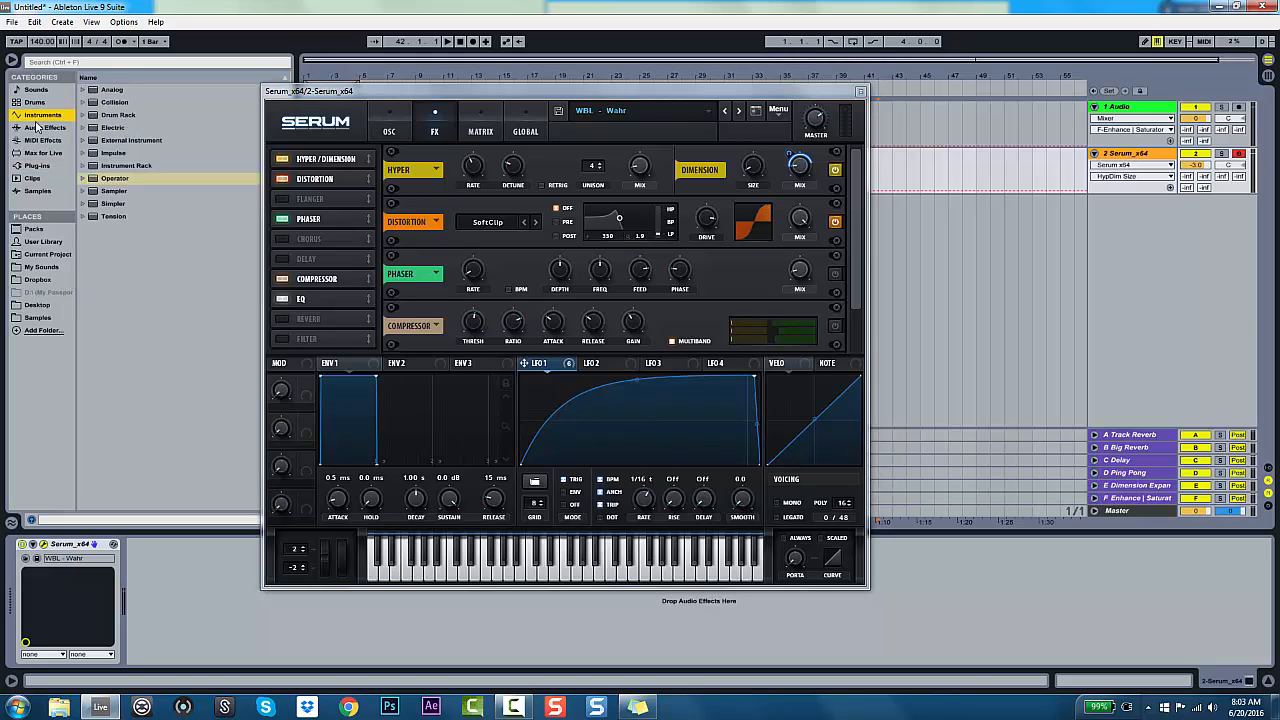
pyautogui.click(42, 128)
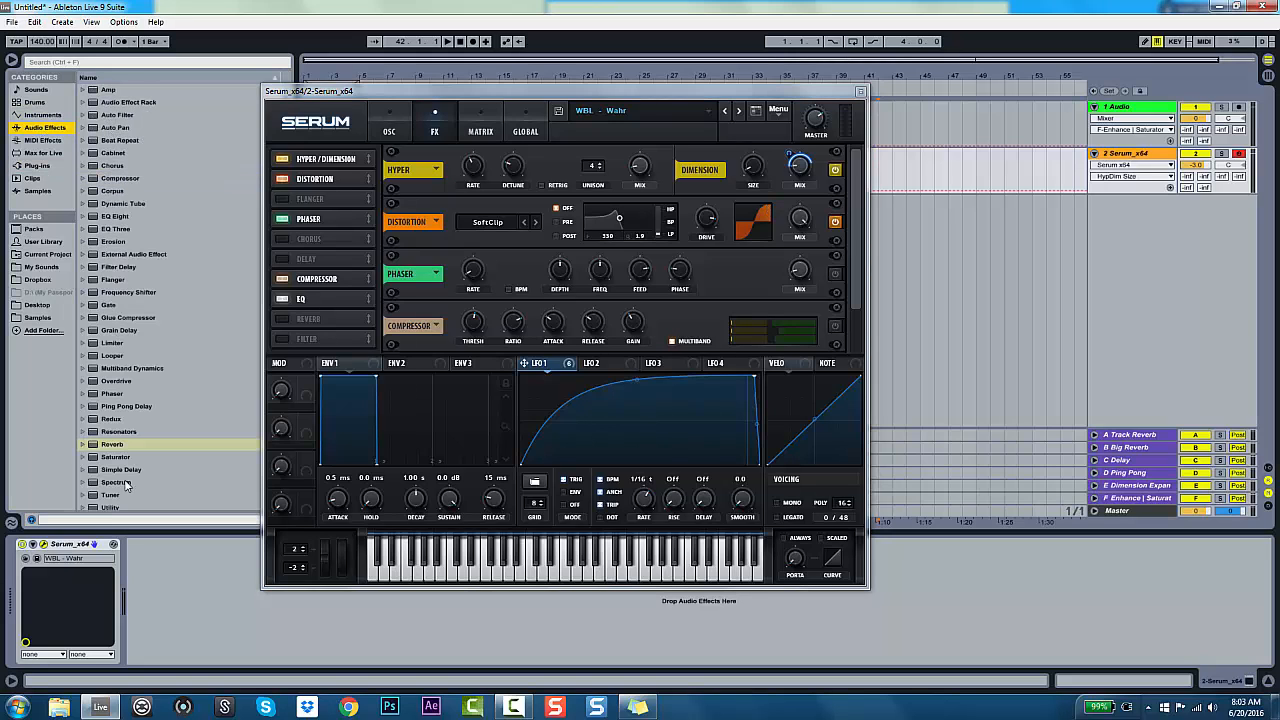
pyautogui.moveTo(113, 483); pyautogui.dragTo(168, 607)
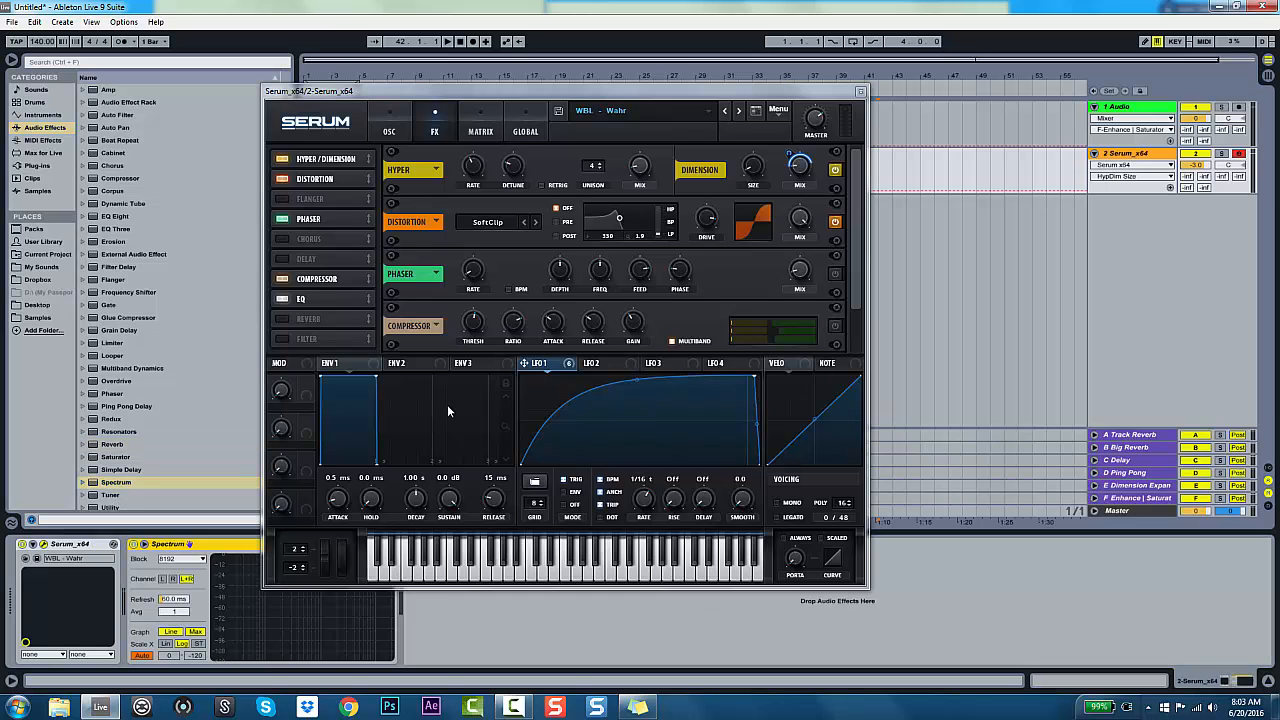
pyautogui.click(144, 545)
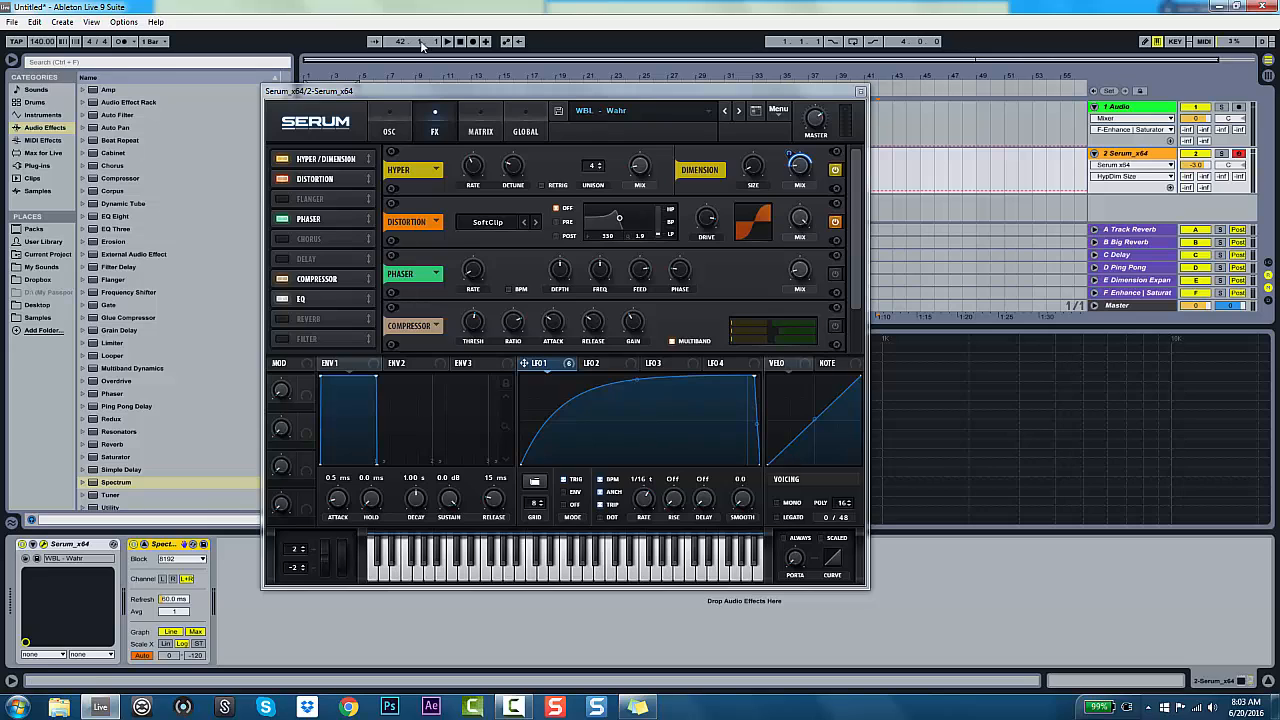
pyautogui.moveTo(449, 95); pyautogui.dragTo(178, 11)
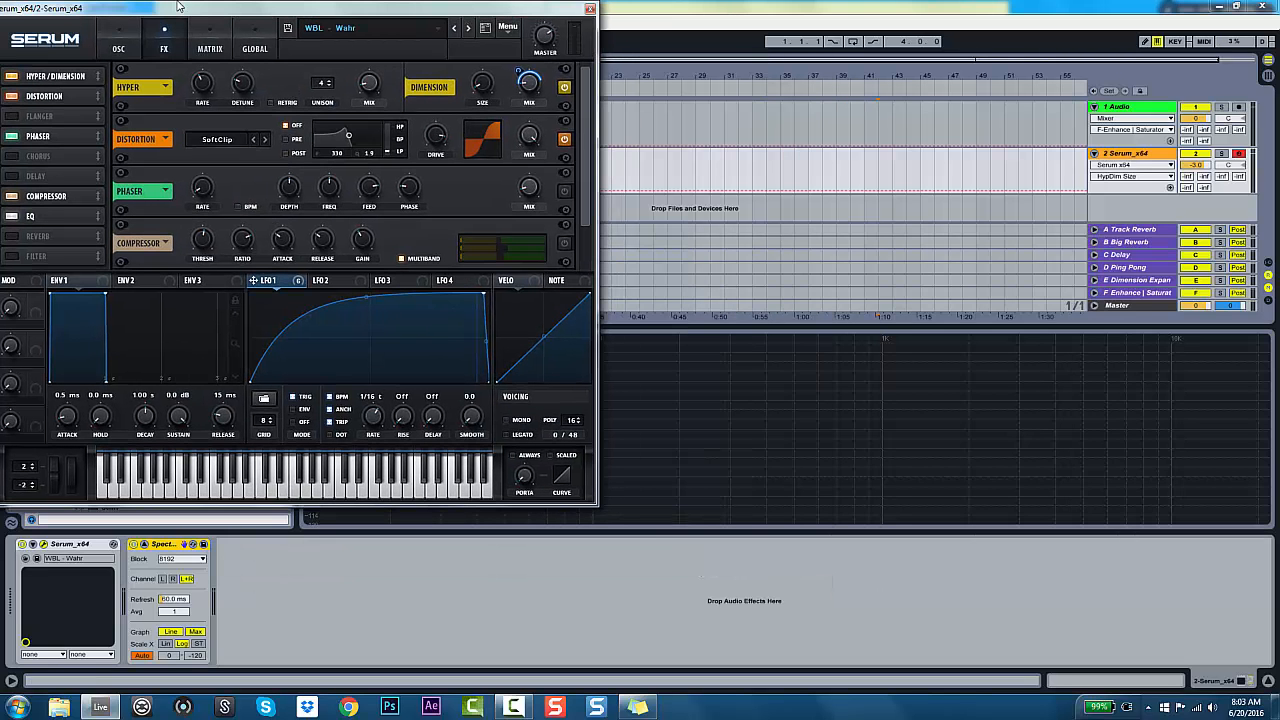
# Compare the spectrum with the Distortion module bypassed and enabled, leaving it on
pyautogui.click(562, 140)
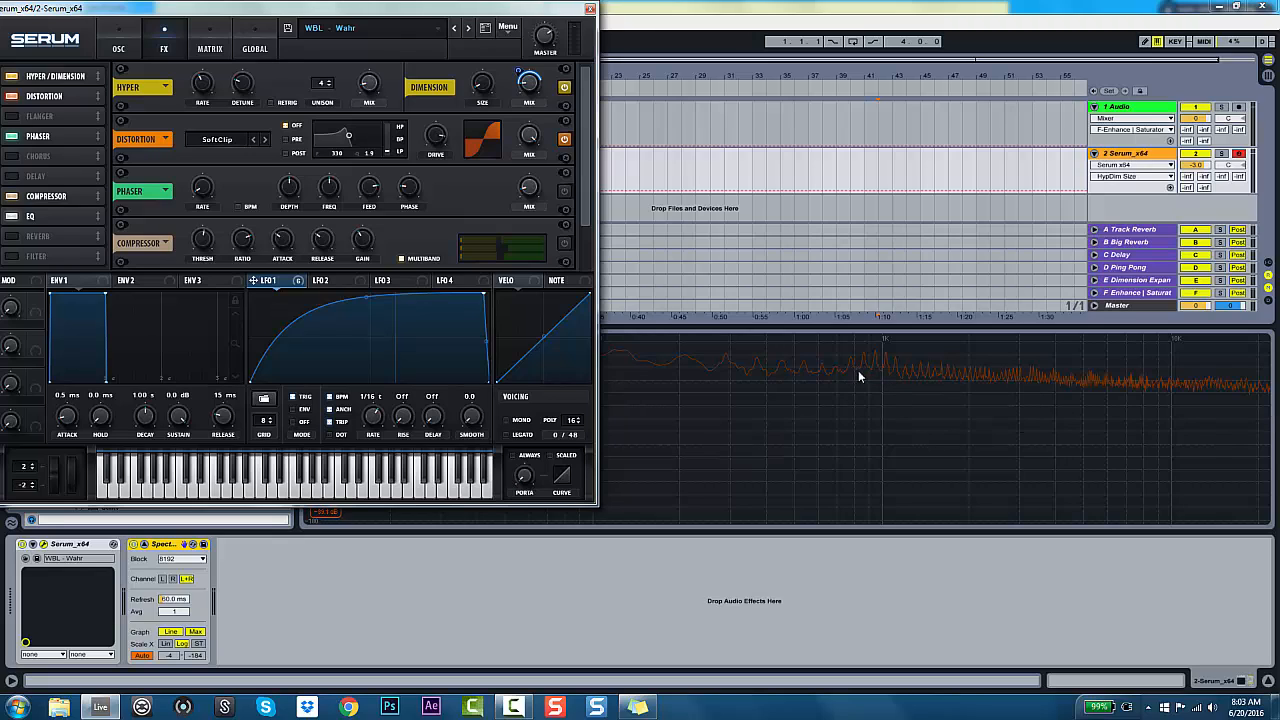
pyautogui.press('space')
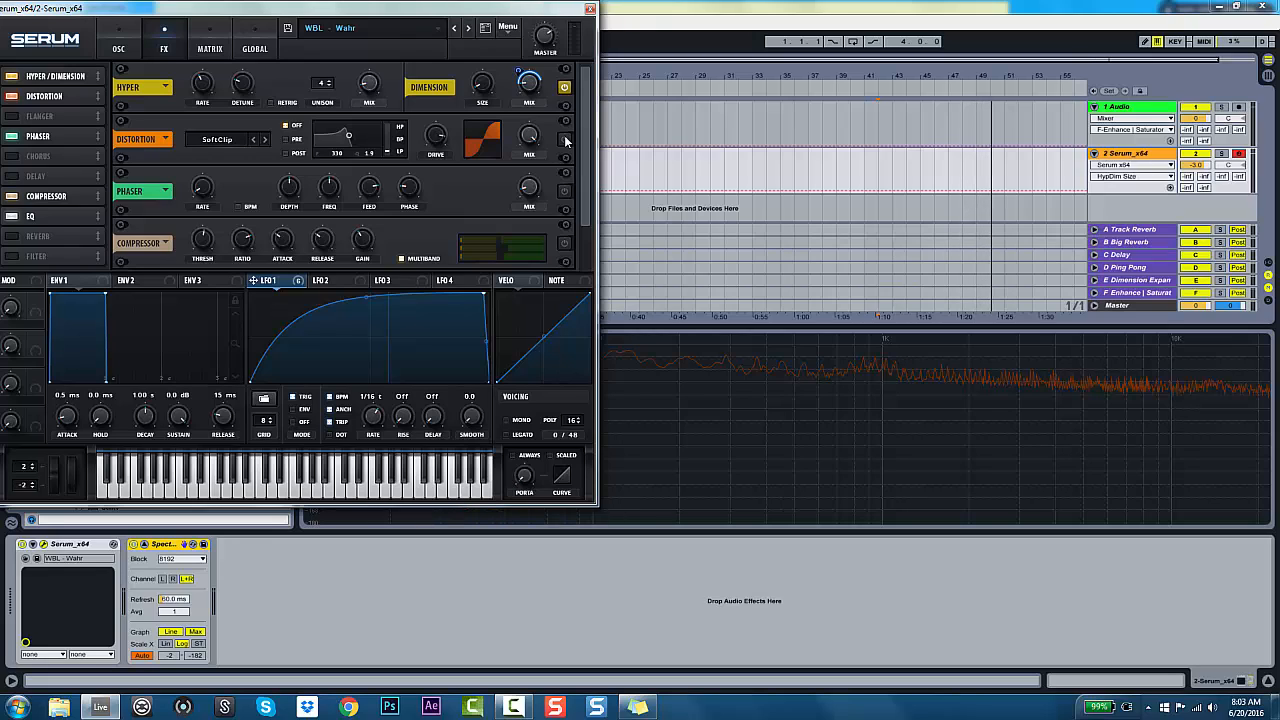
pyautogui.click(564, 139)
# Compare the sound with and without the Phaser, leave it on, and enable the multiband Compressor
pyautogui.moveTo(585, 148); pyautogui.dragTo(582, 180)
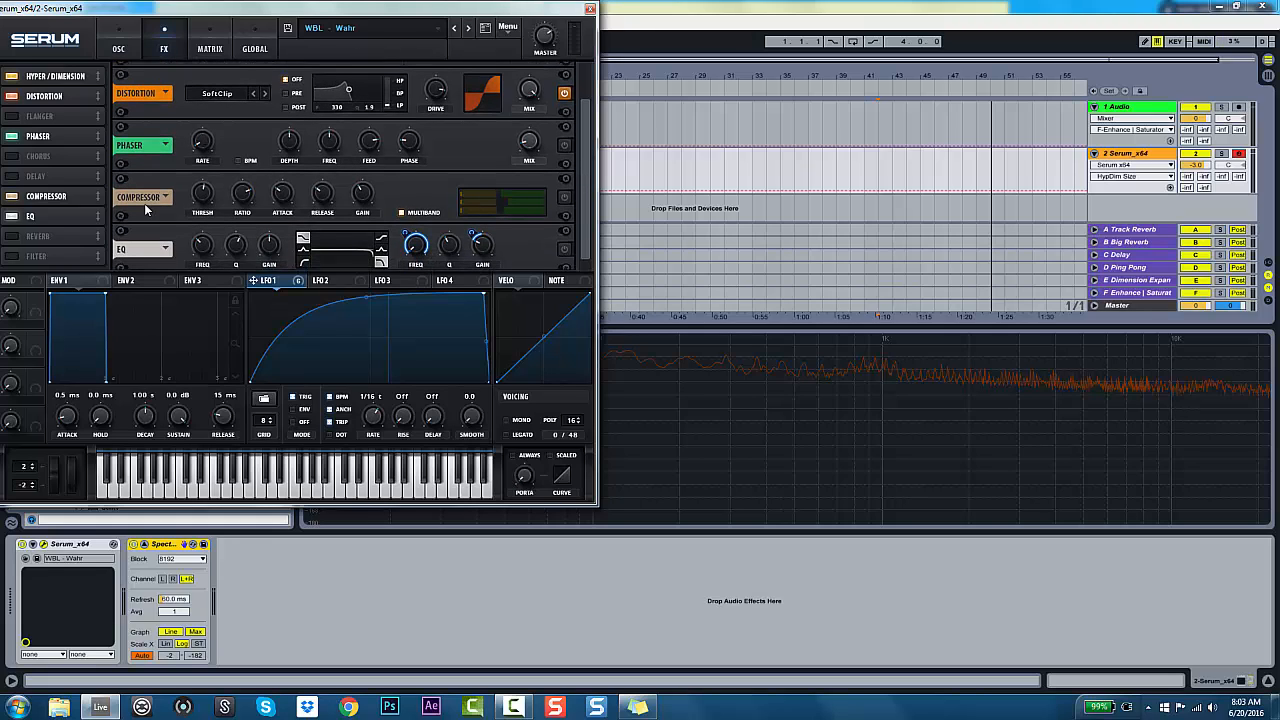
pyautogui.click(565, 147)
pyautogui.click(565, 147)
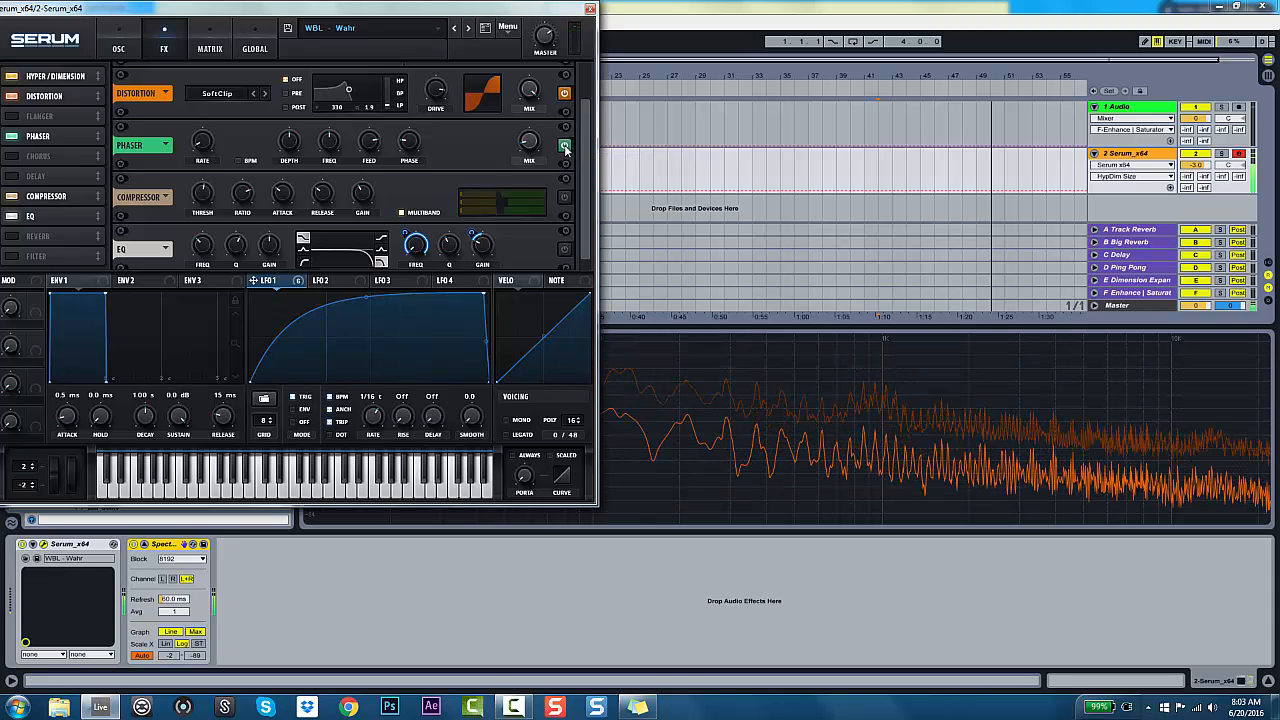
pyautogui.click(565, 147)
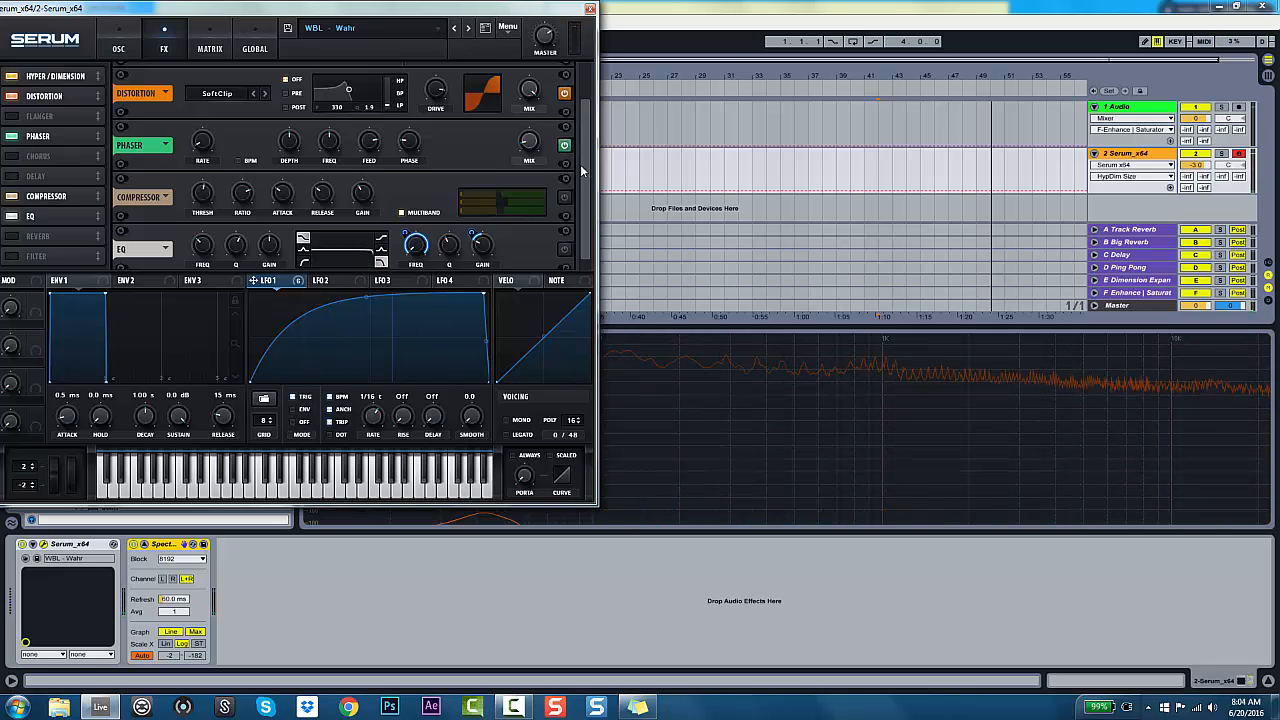
pyautogui.scroll(-1, 584, 209)
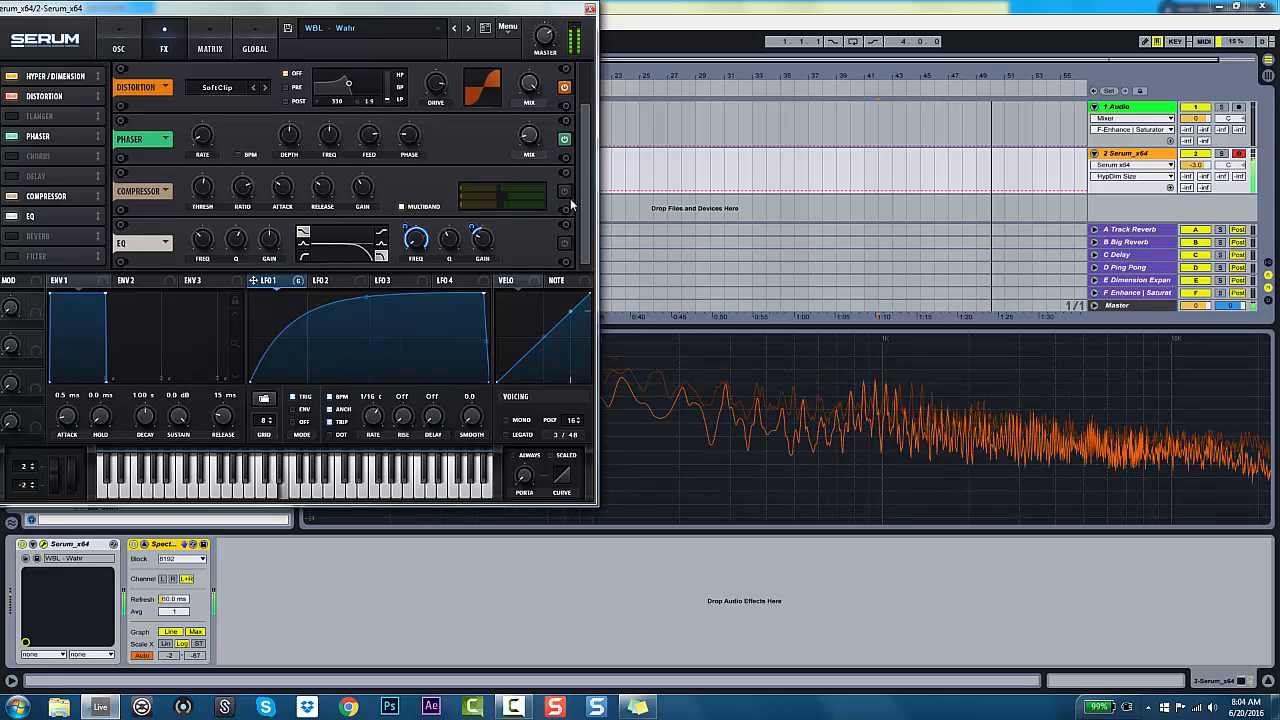
pyautogui.click(565, 192)
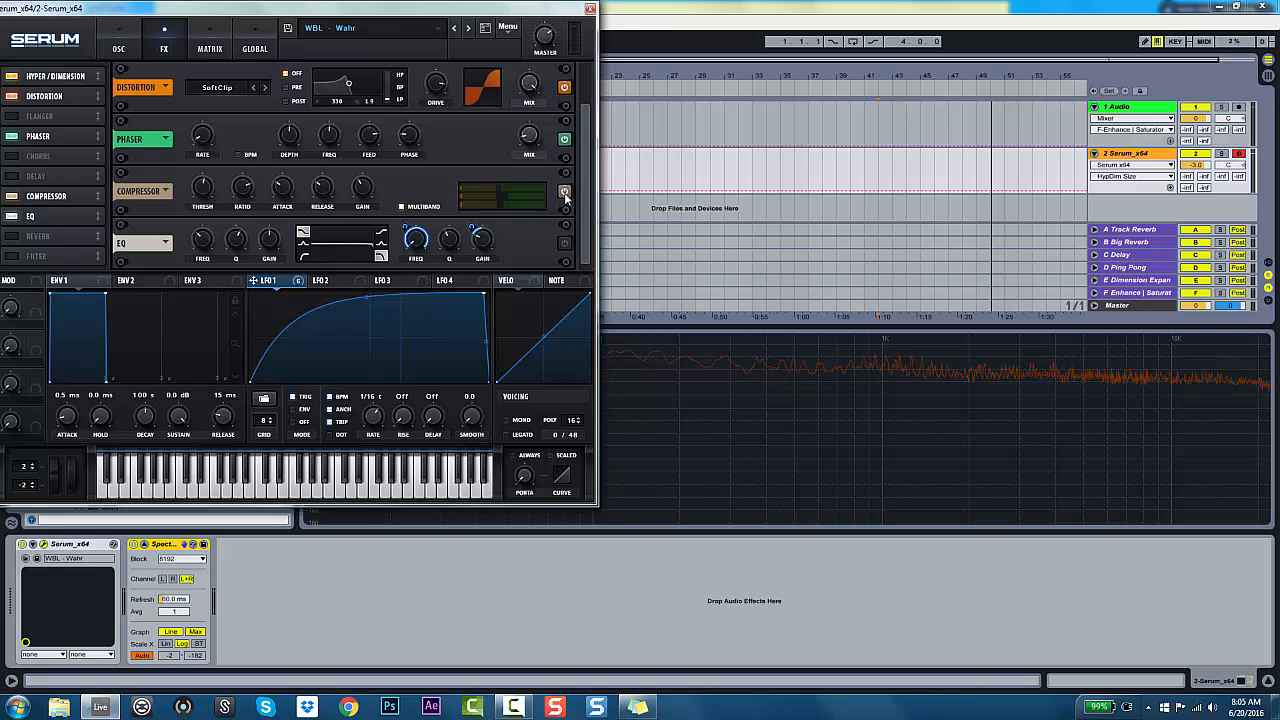
# Switch the sub oscillator off to check its contribution, and switch it back on
pyautogui.click(119, 49)
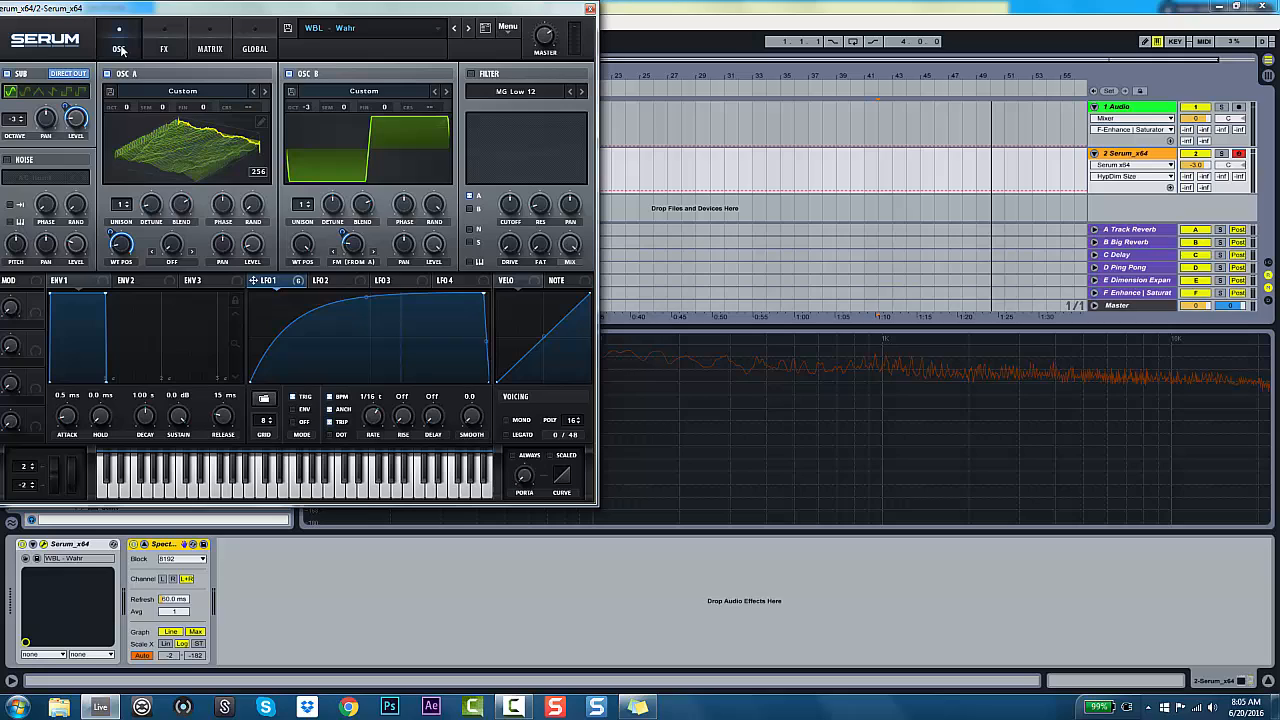
pyautogui.click(8, 75)
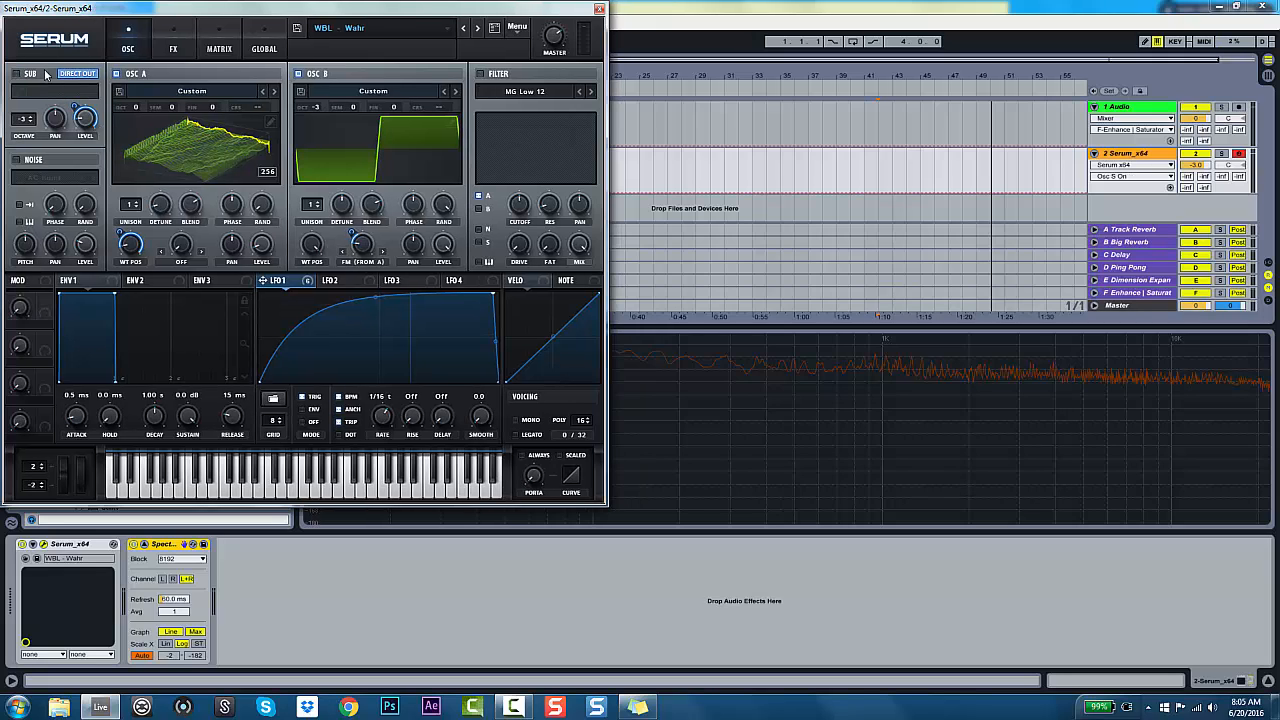
pyautogui.click(43, 379)
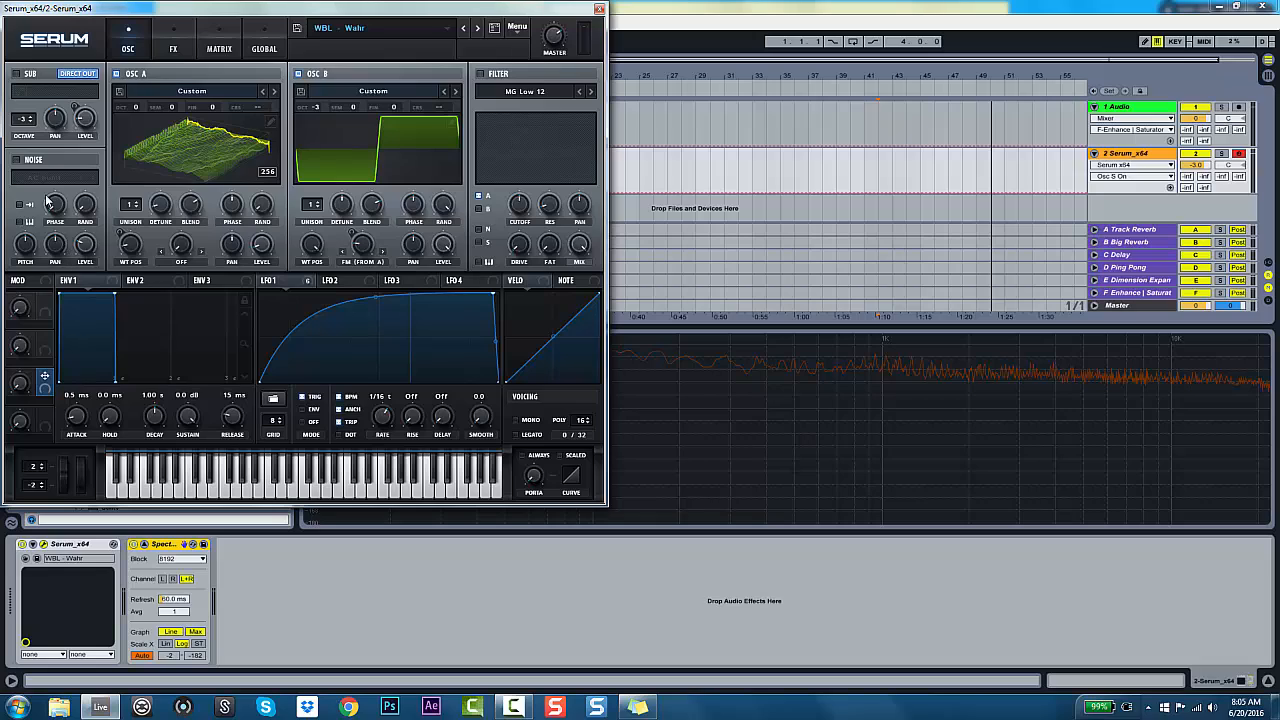
pyautogui.click(16, 75)
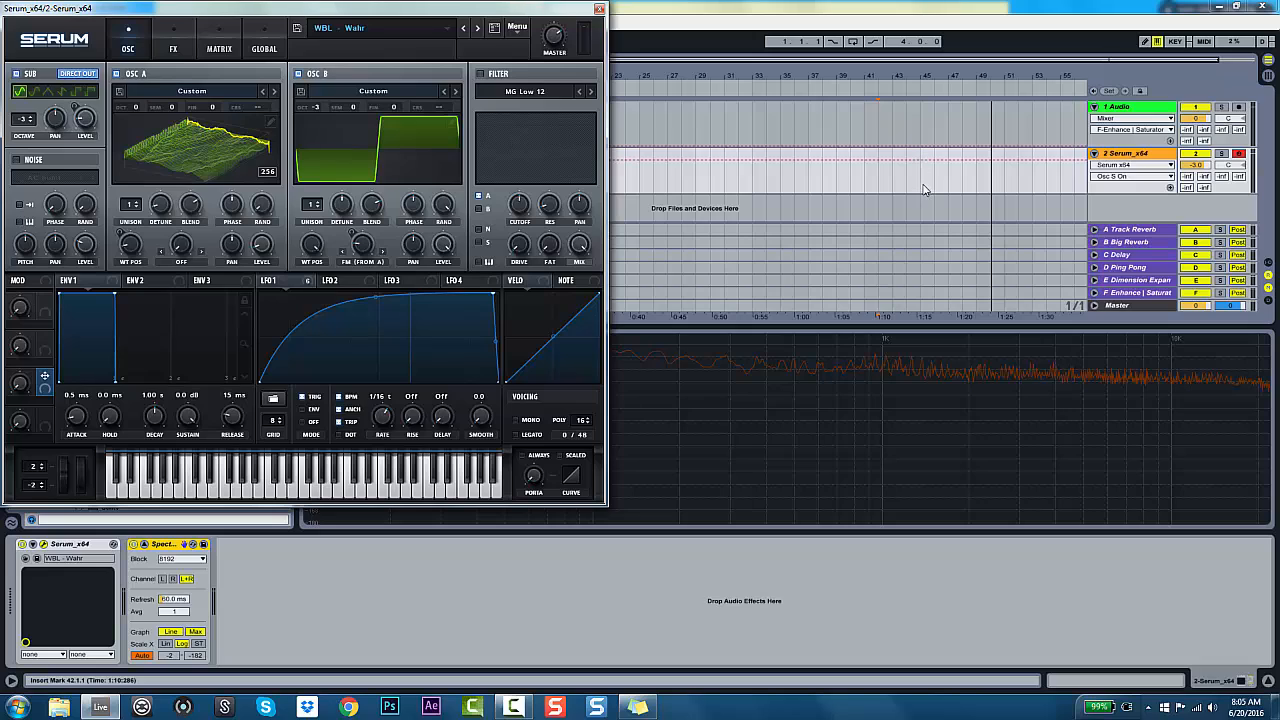
# Enable the EQ module with its LFO 1-modulated frequency and gain, and close the synth window
pyautogui.click(157, 55)
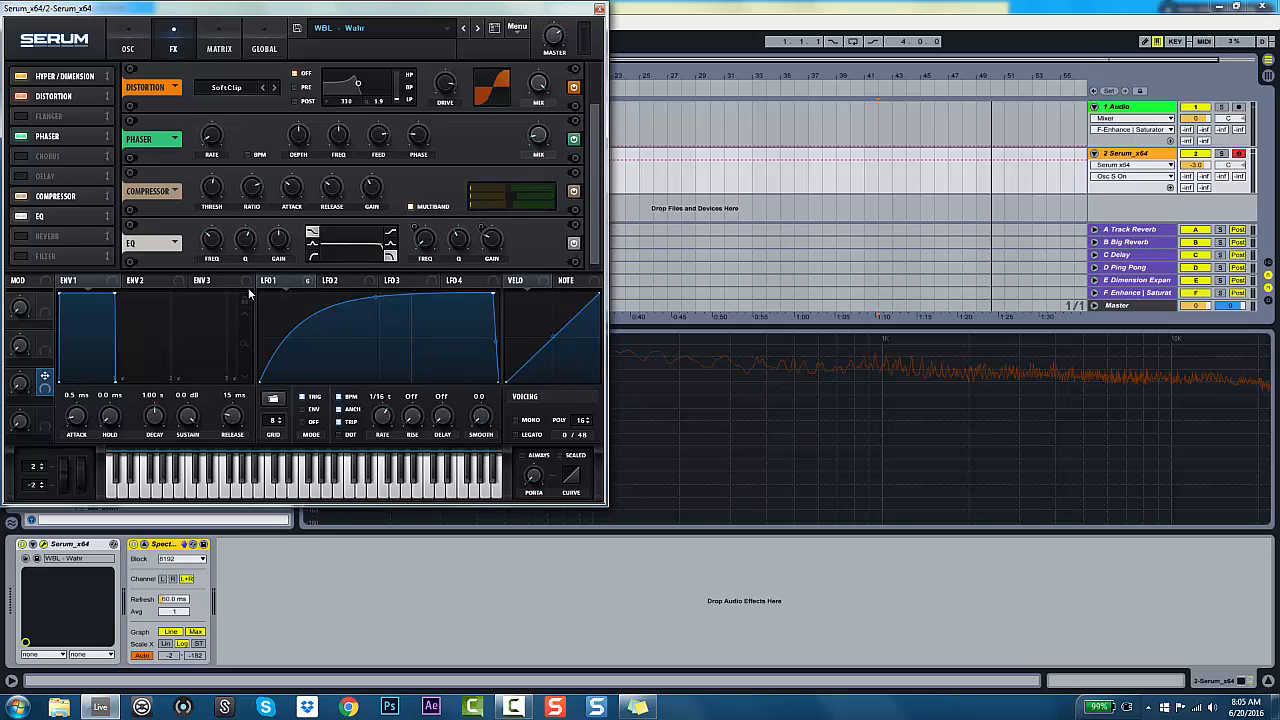
pyautogui.moveTo(283, 283)
pyautogui.moveTo(283, 283); pyautogui.dragTo(458, 236)
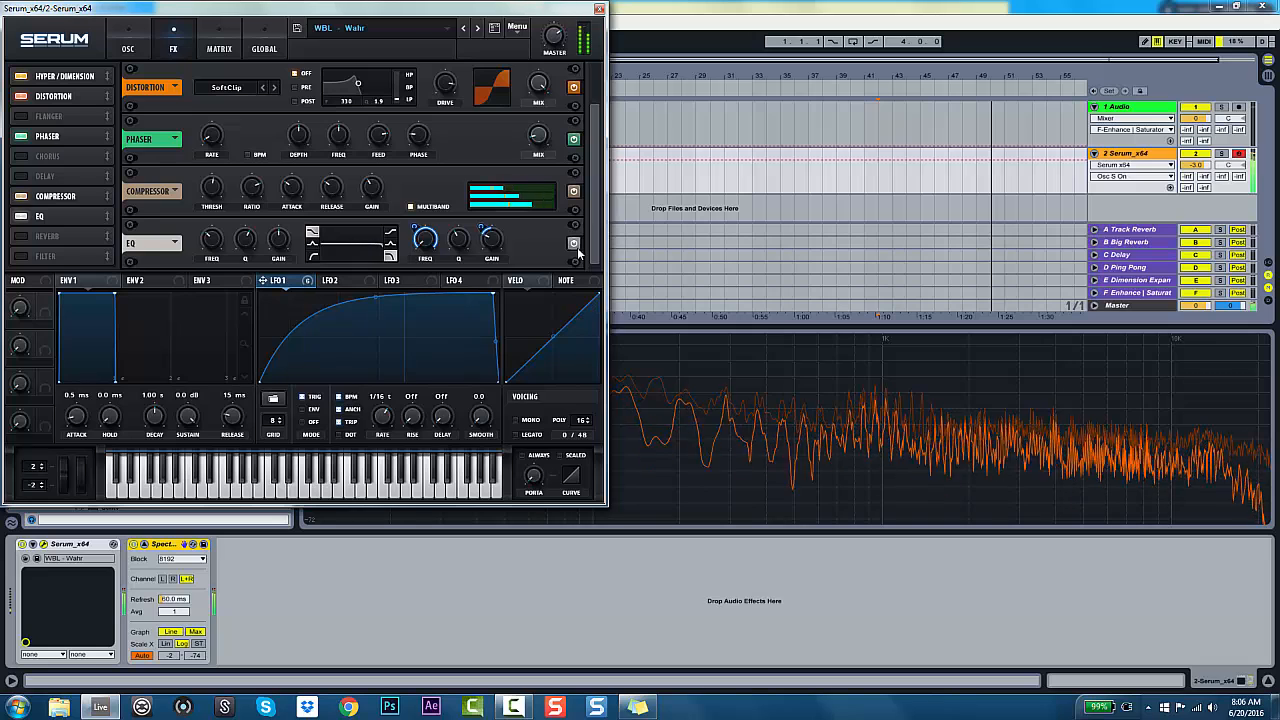
pyautogui.click(600, 9)
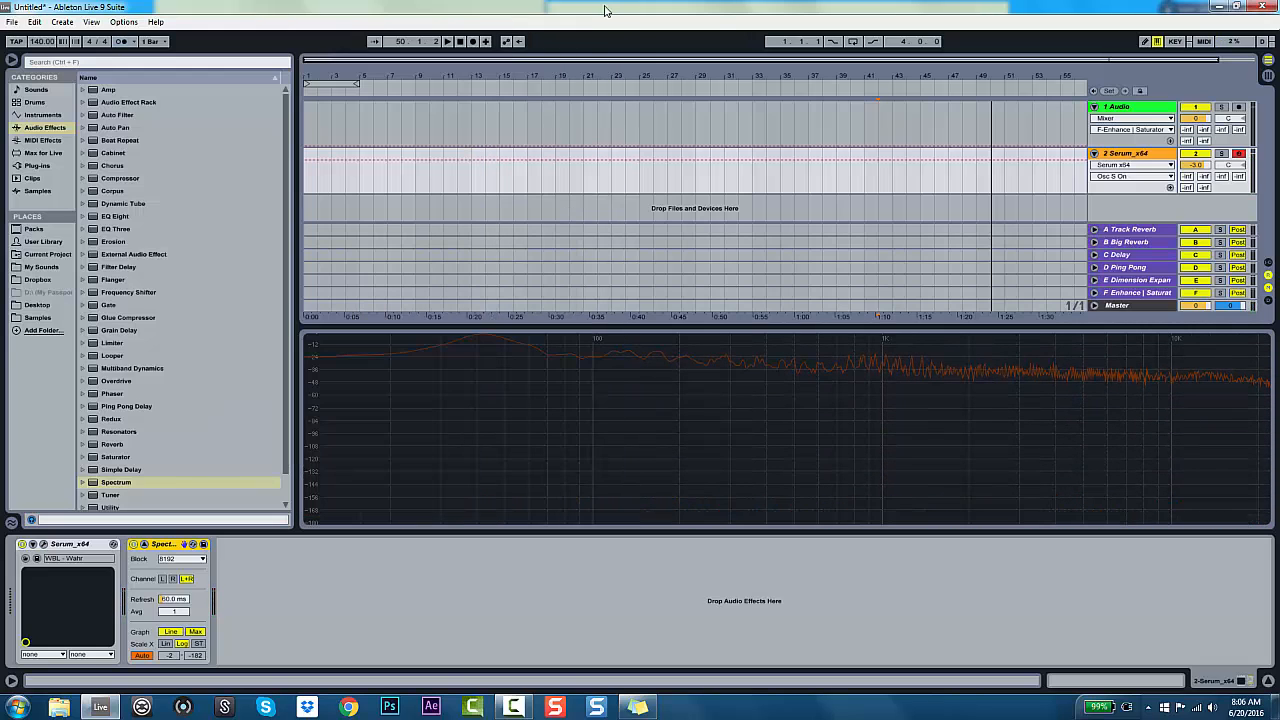